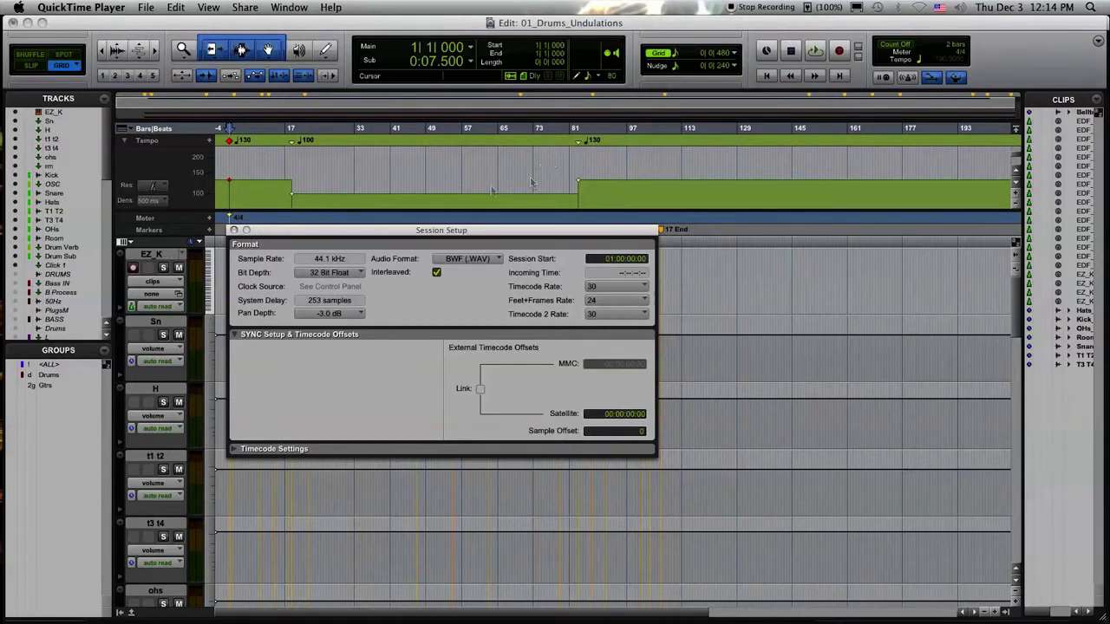
# Close the Session Setup window and select the EZ_K-30 MIDI clip on the EZ_K track.
pyautogui.click(430, 241)
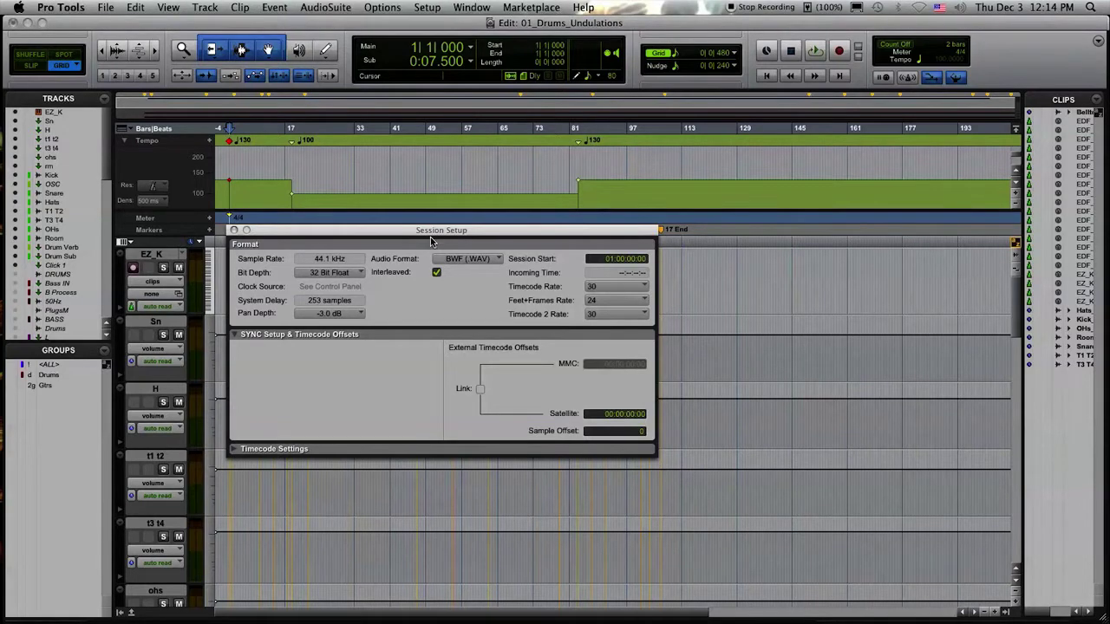
pyautogui.press('super+w')
pyautogui.click(397, 316)
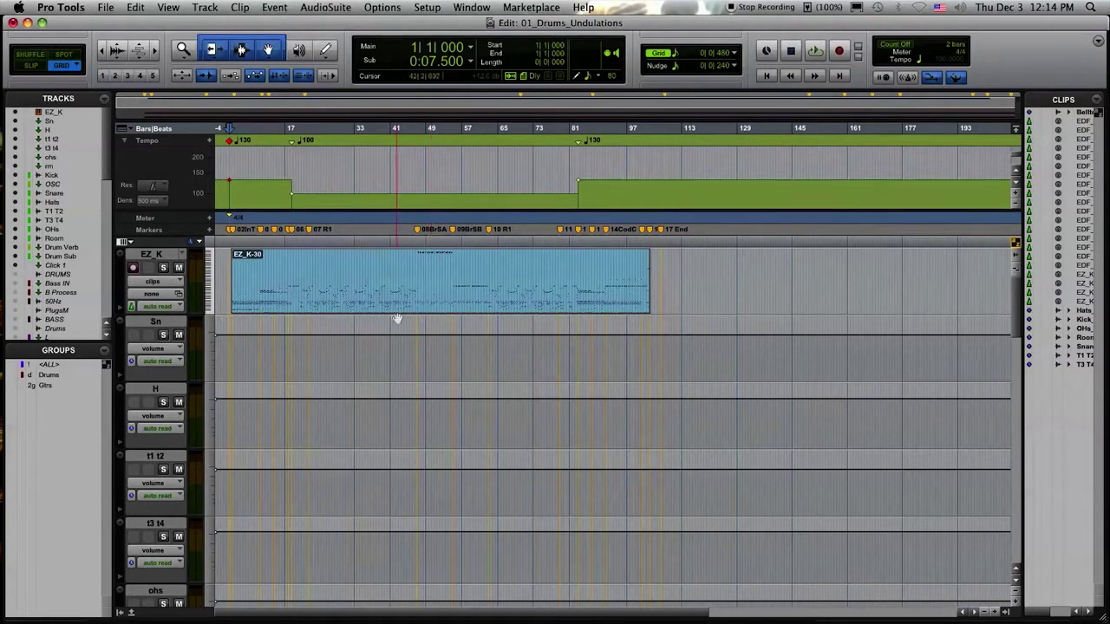
pyautogui.click(397, 314)
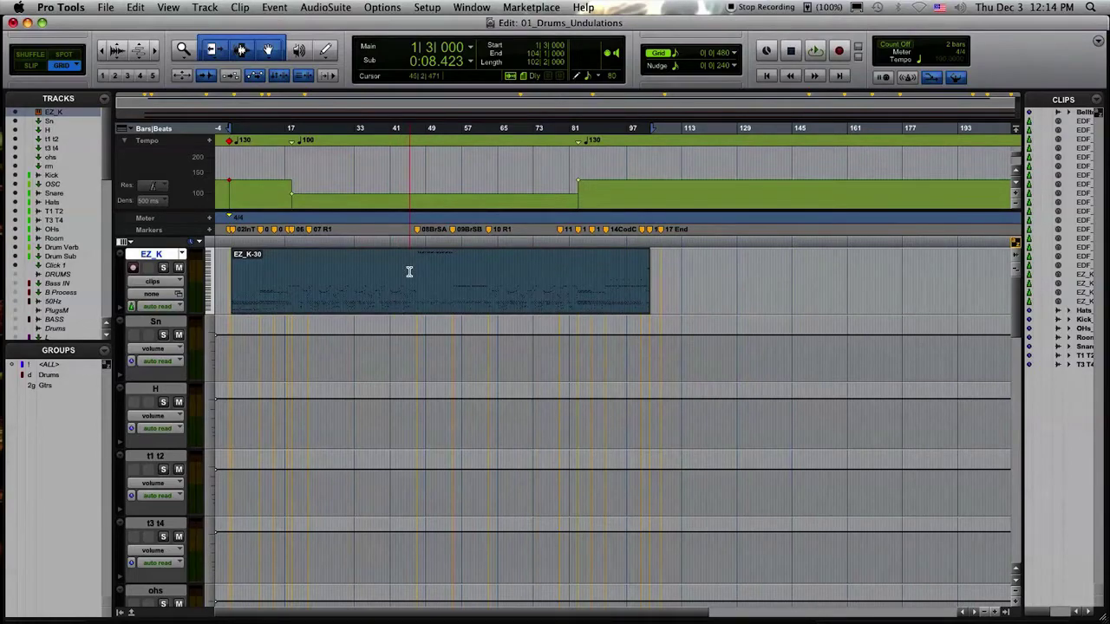
# Show the mixer and inspect the SSLChannel and API-550B inserts on the EZ_K track, closing each plug-in.
pyautogui.press('super+equal')
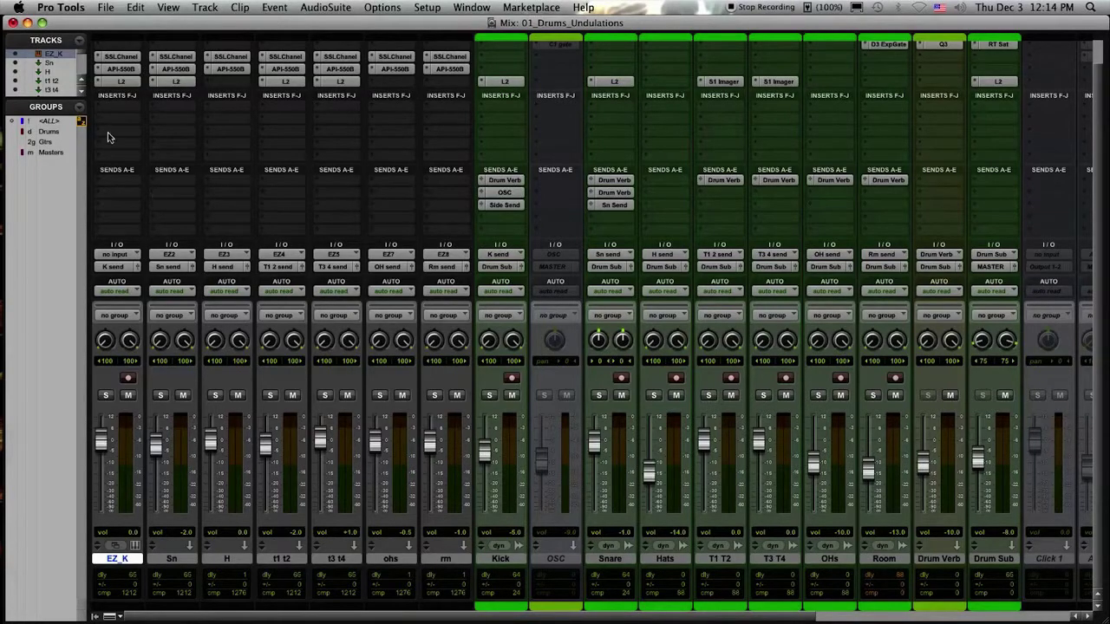
pyautogui.click(122, 56)
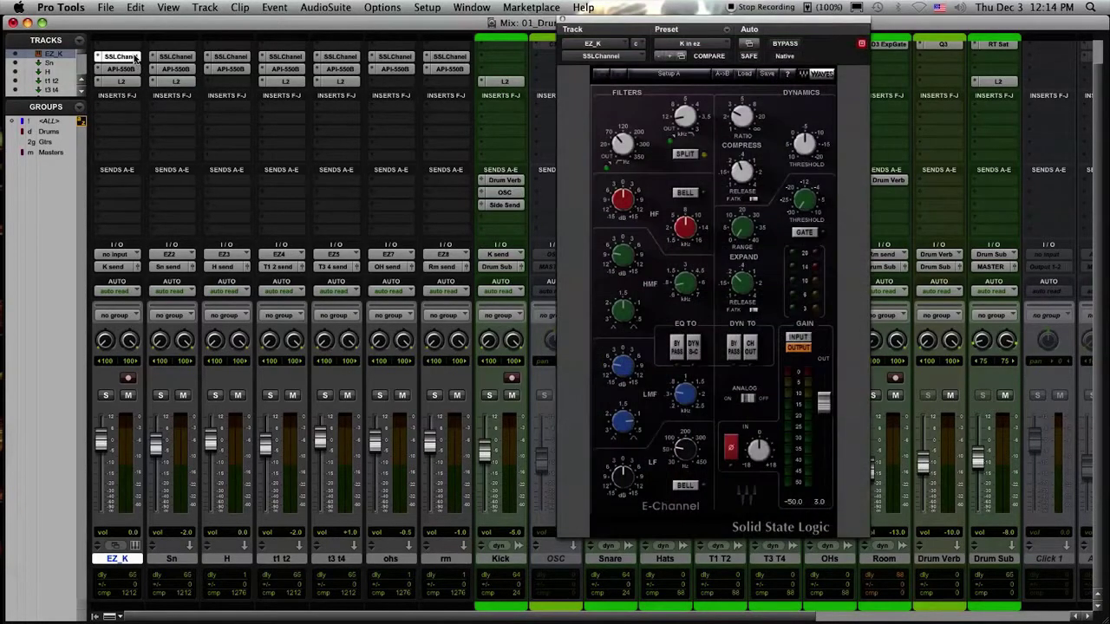
pyautogui.click(135, 56)
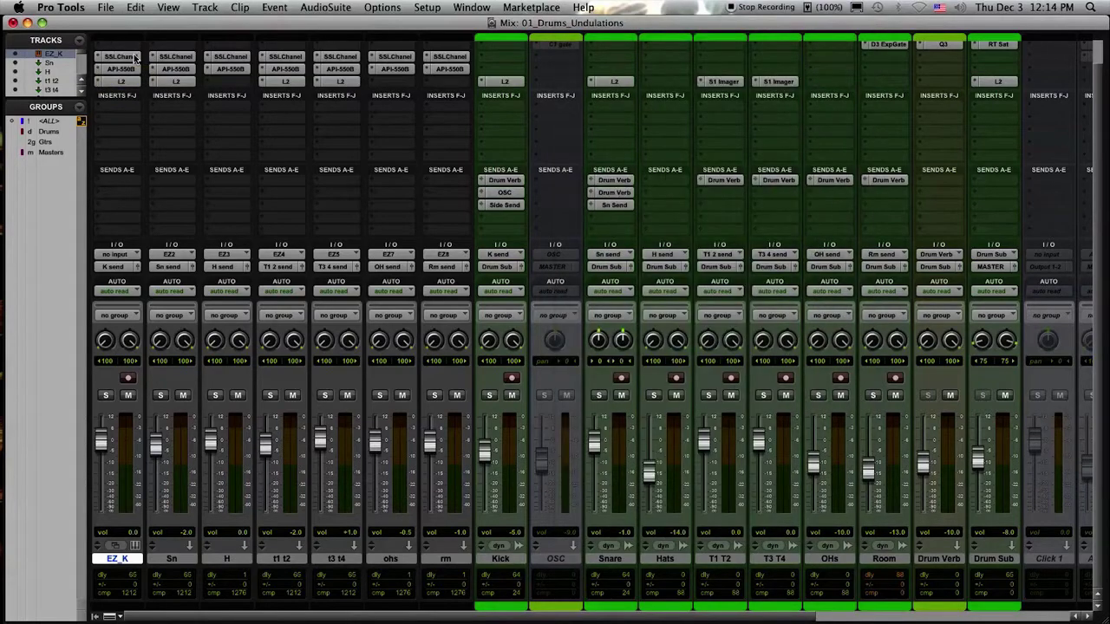
pyautogui.click(111, 80)
pyautogui.click(119, 70)
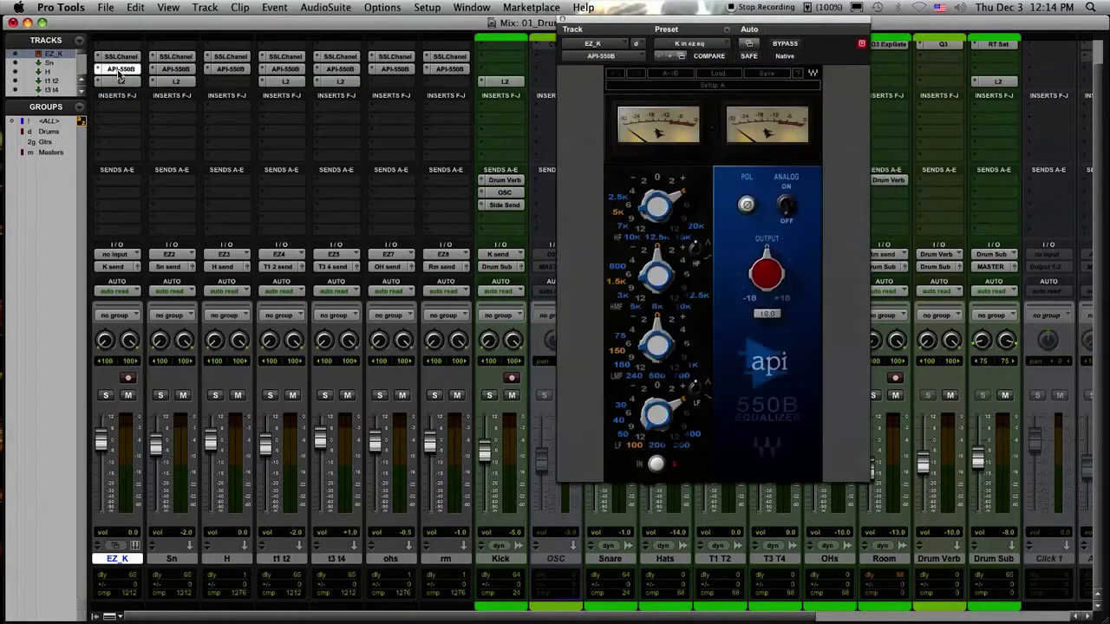
pyautogui.click(119, 71)
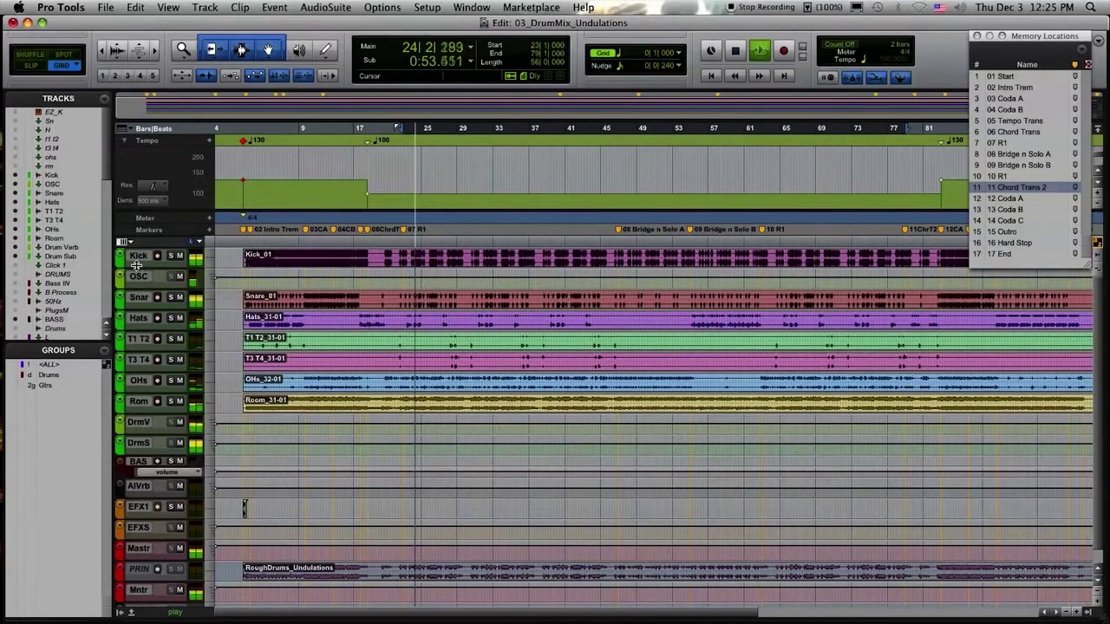
# Show the drum mix session's mixer and inspect the Kick track's Q6 equalizer and Drum Verb send.
pyautogui.press('super+equal')
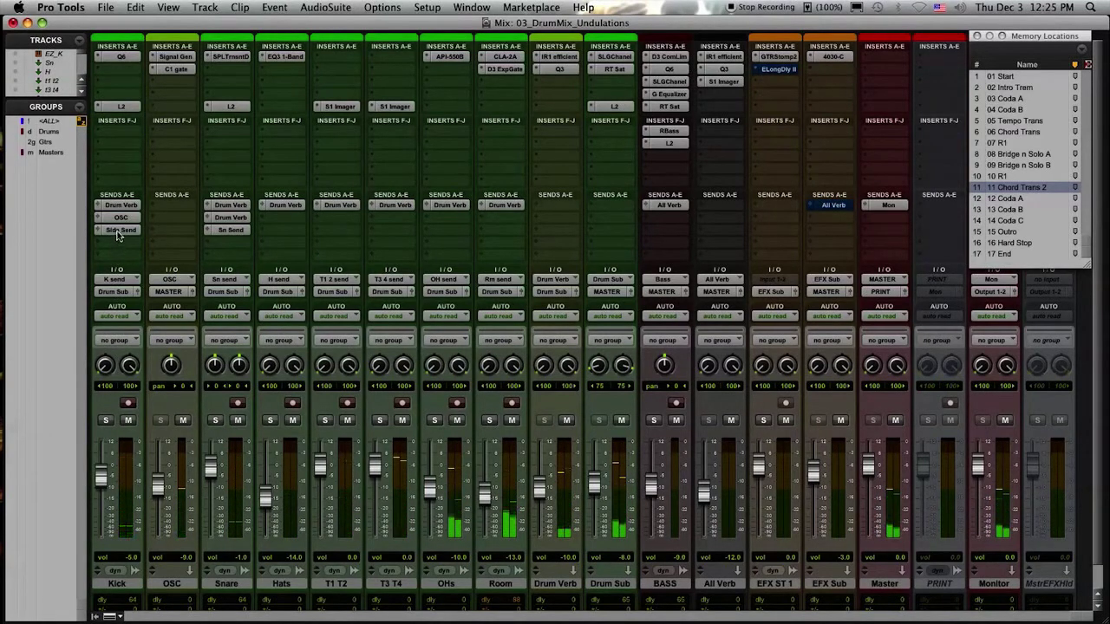
pyautogui.click(120, 58)
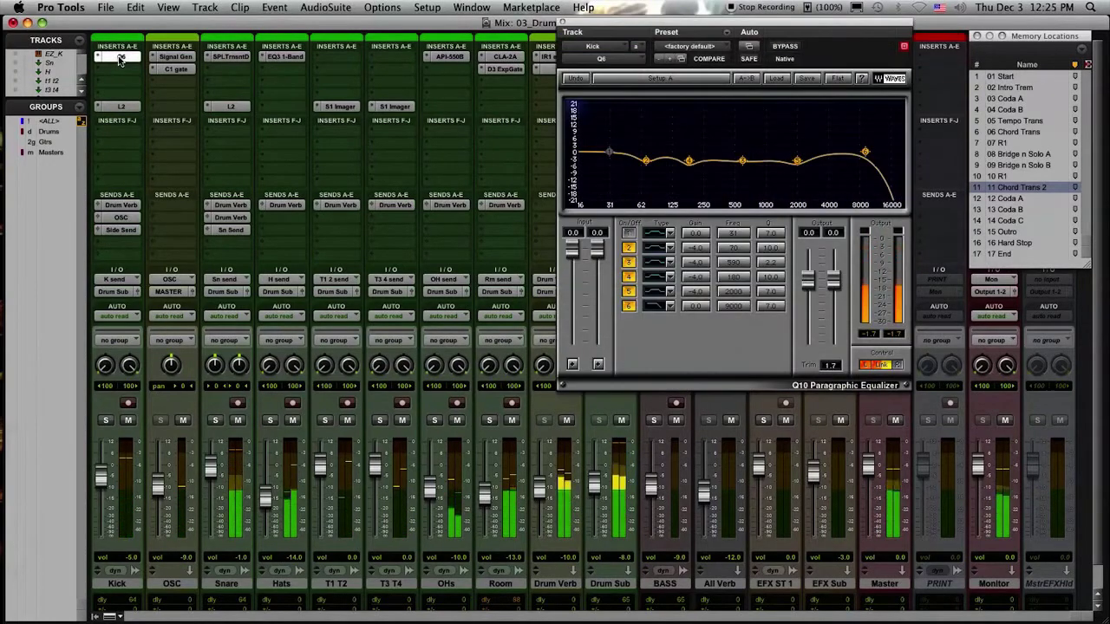
pyautogui.click(119, 58)
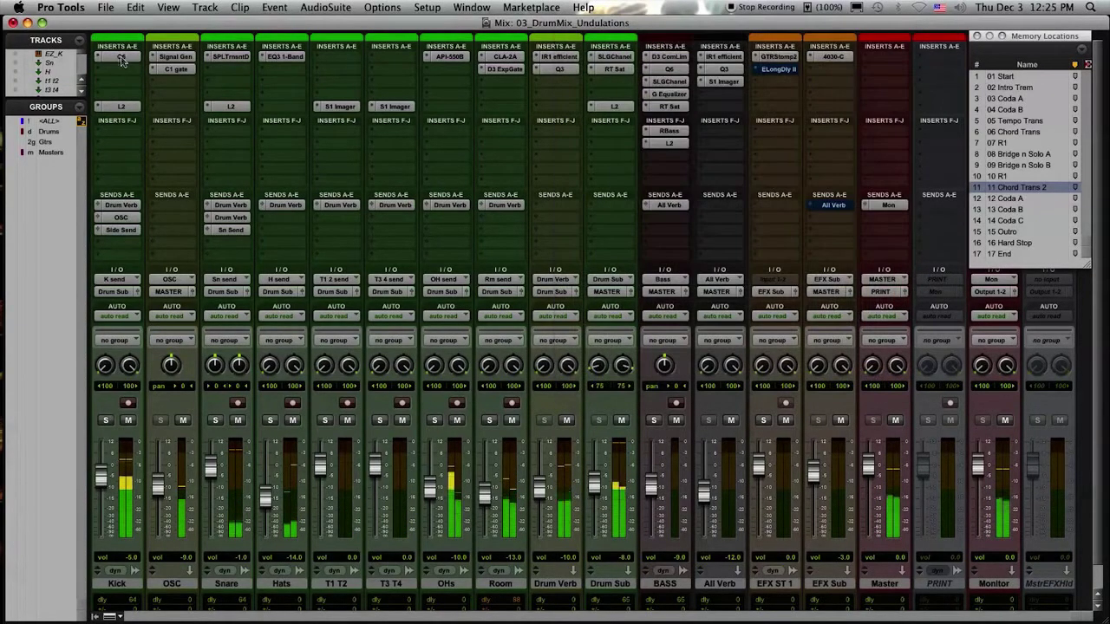
pyautogui.click(115, 206)
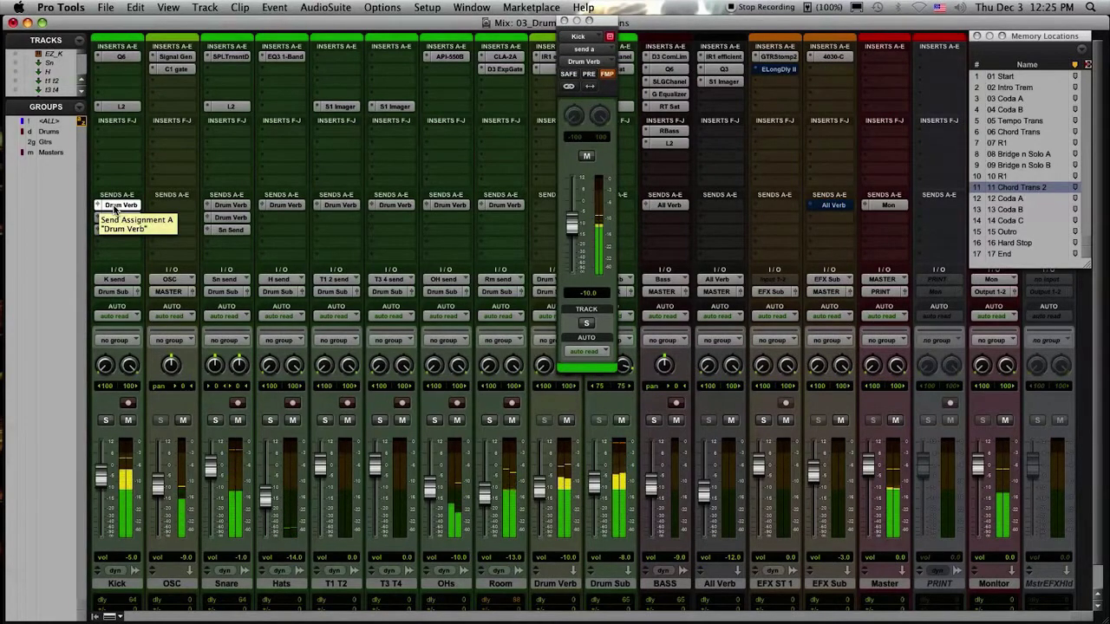
pyautogui.click(117, 206)
# Inspect the Kick track's OSC send, plus the Signal Generator and C1 gate on the OSC track.
pyautogui.click(120, 218)
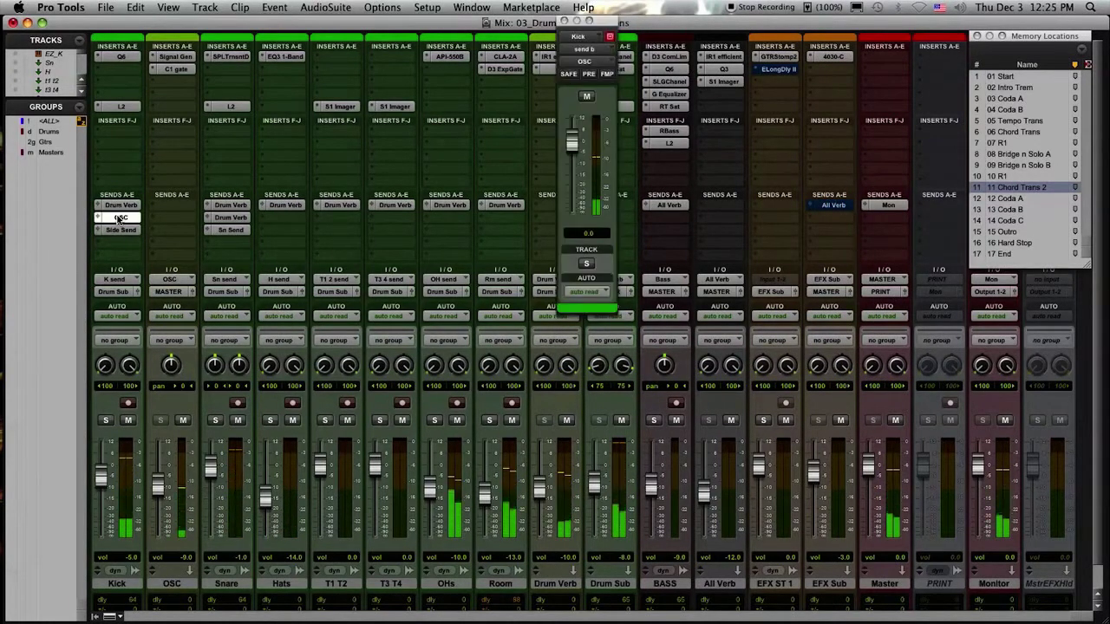
pyautogui.click(174, 58)
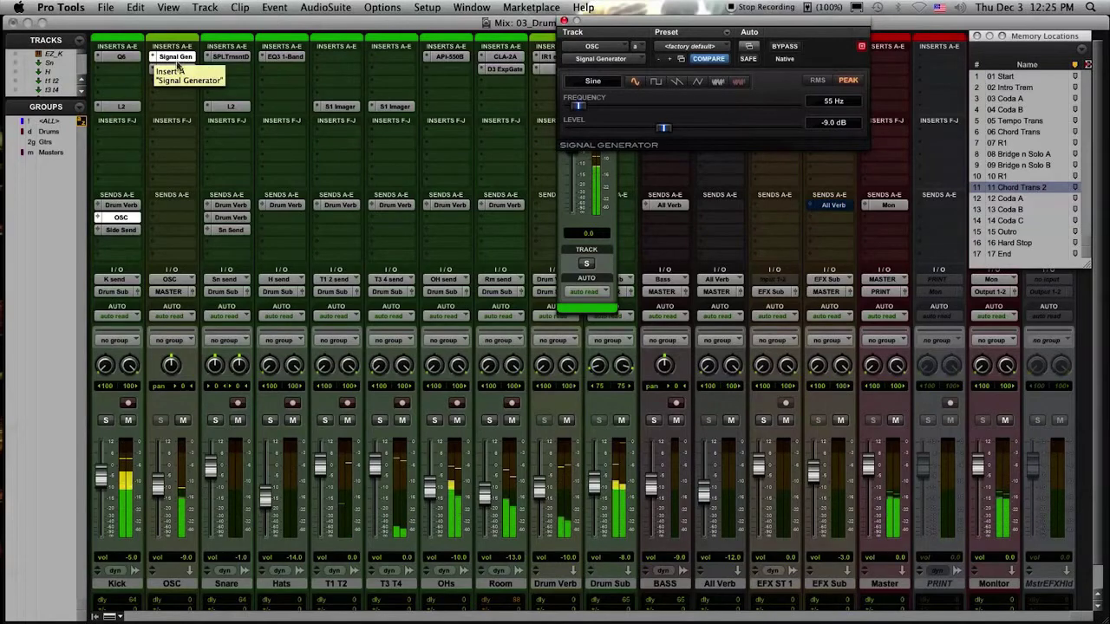
pyautogui.click(177, 70)
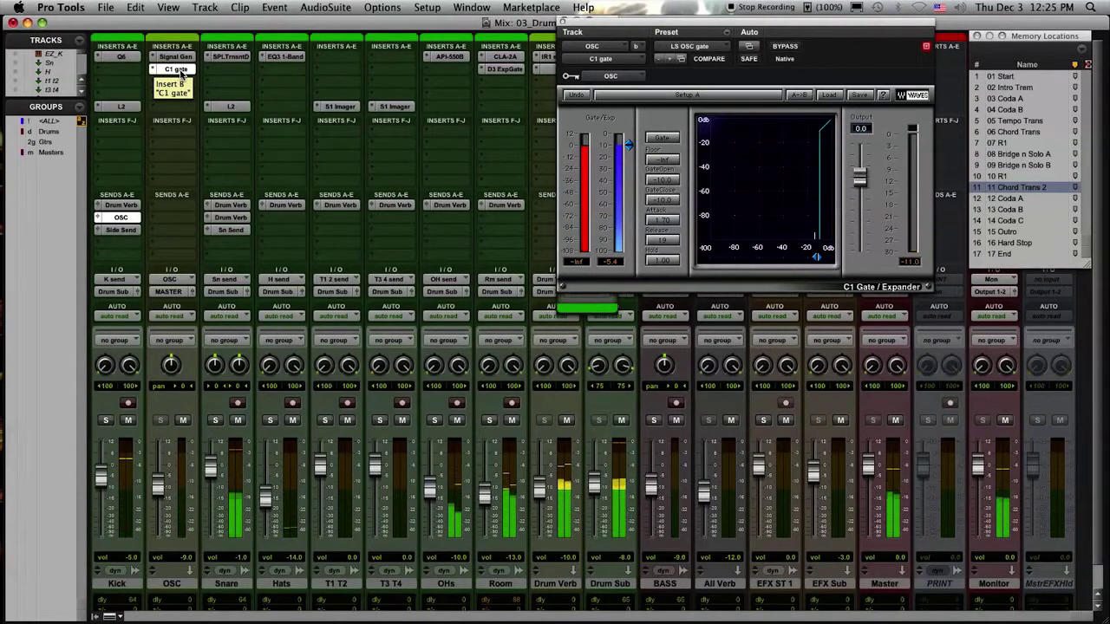
pyautogui.click(178, 71)
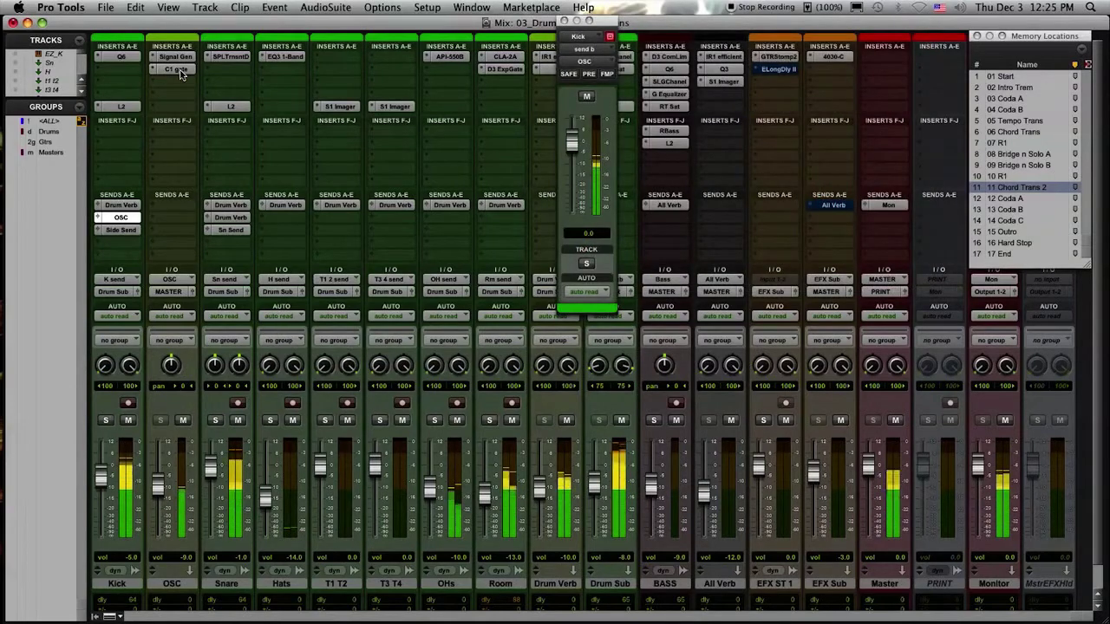
# Inspect the Kick track's Side Send and the BASS track's Dyn3 Compressor/Limiter keyed from it, closing both windows.
pyautogui.click(130, 231)
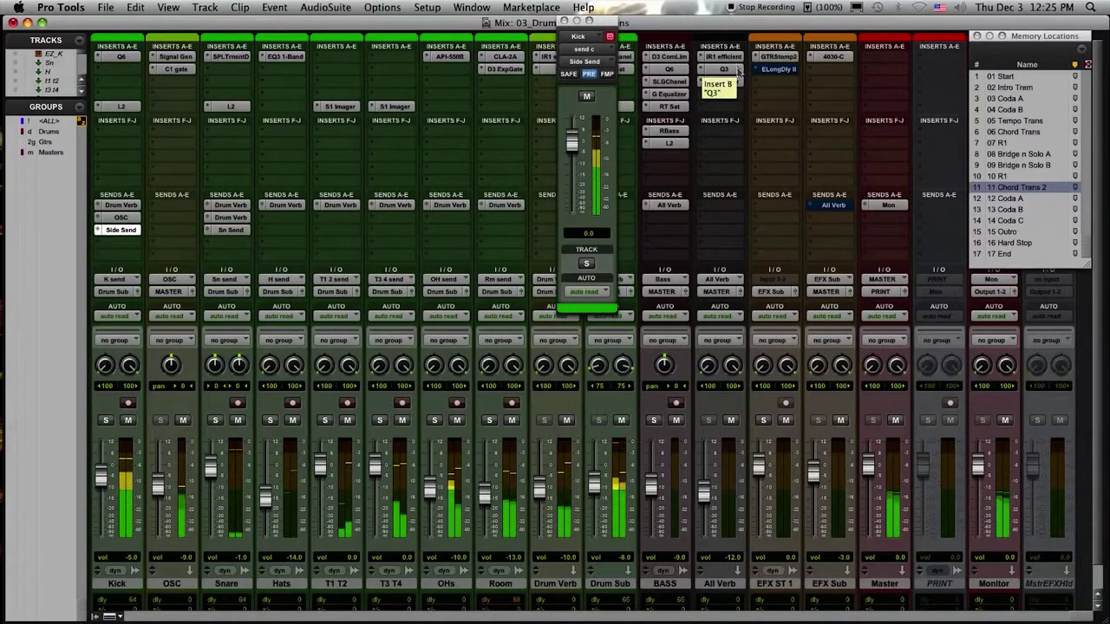
pyautogui.click(663, 57)
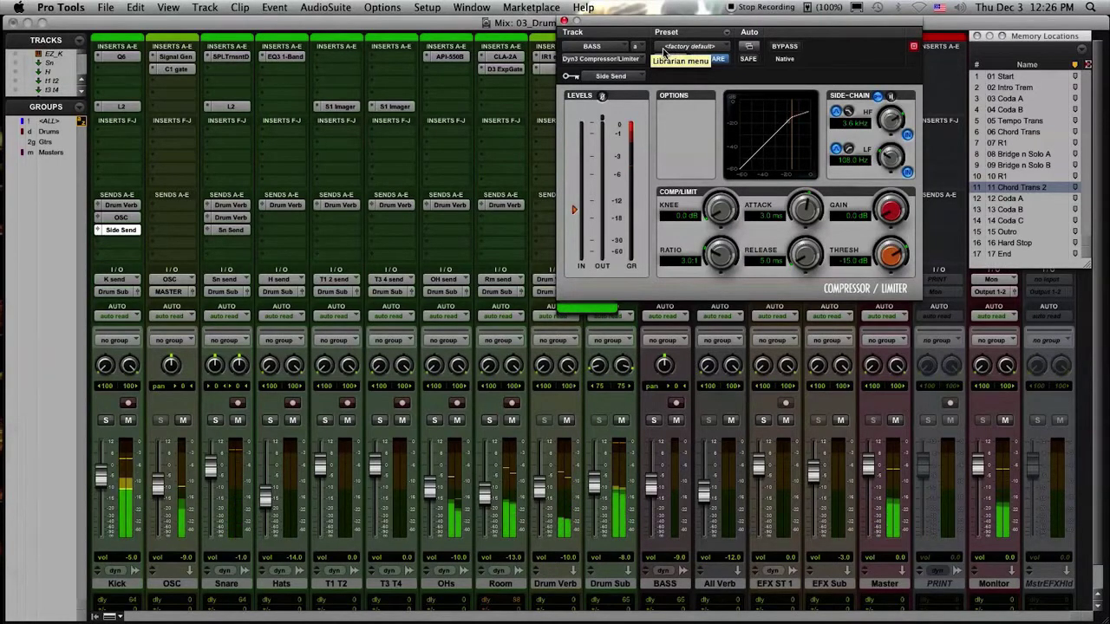
pyautogui.click(564, 21)
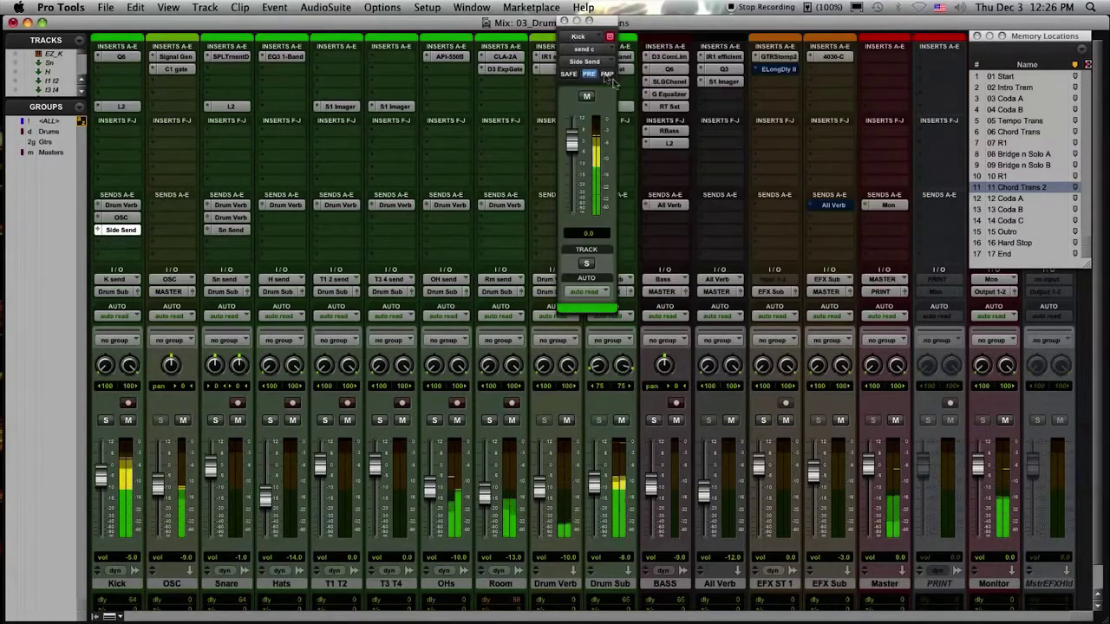
pyautogui.click(563, 21)
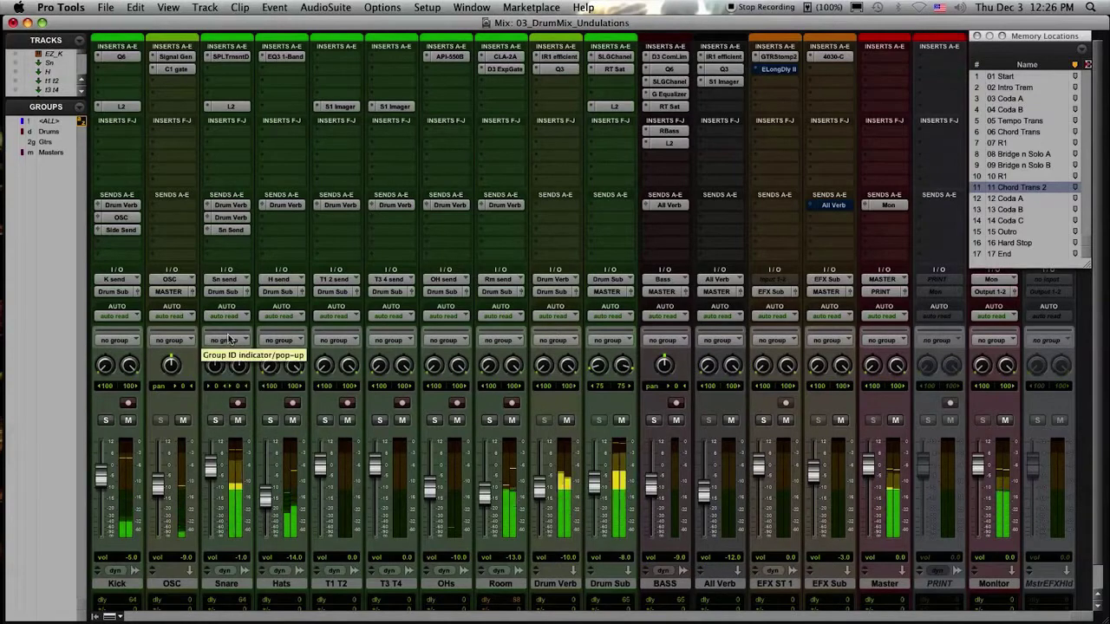
# Inspect the Snare track's SPL Transient Designer and its two Drum Verb sends.
pyautogui.click(230, 57)
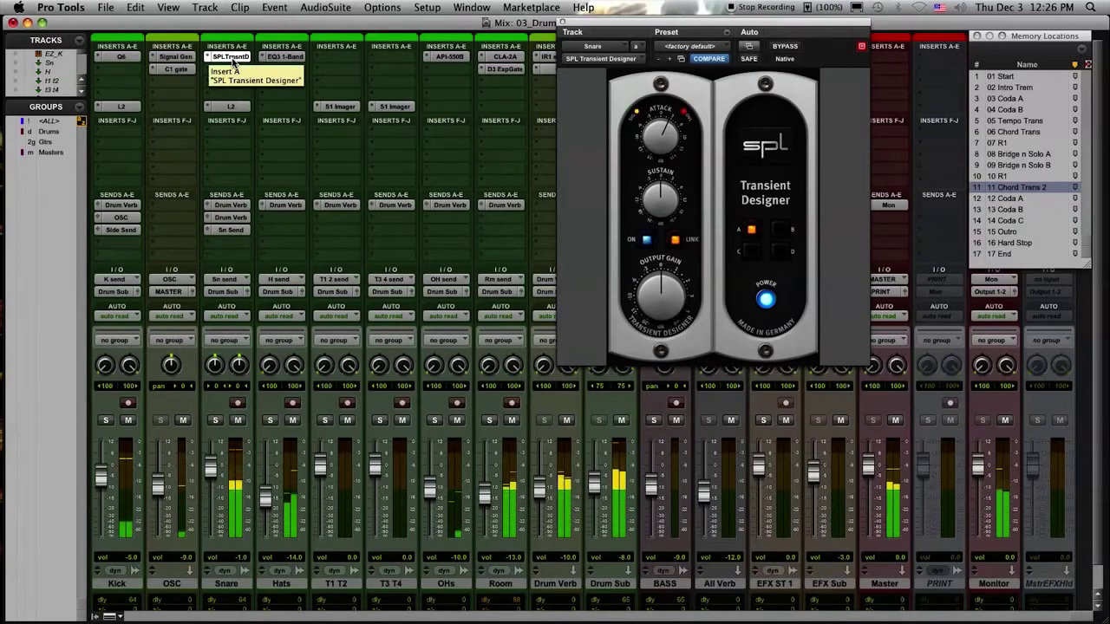
pyautogui.click(231, 58)
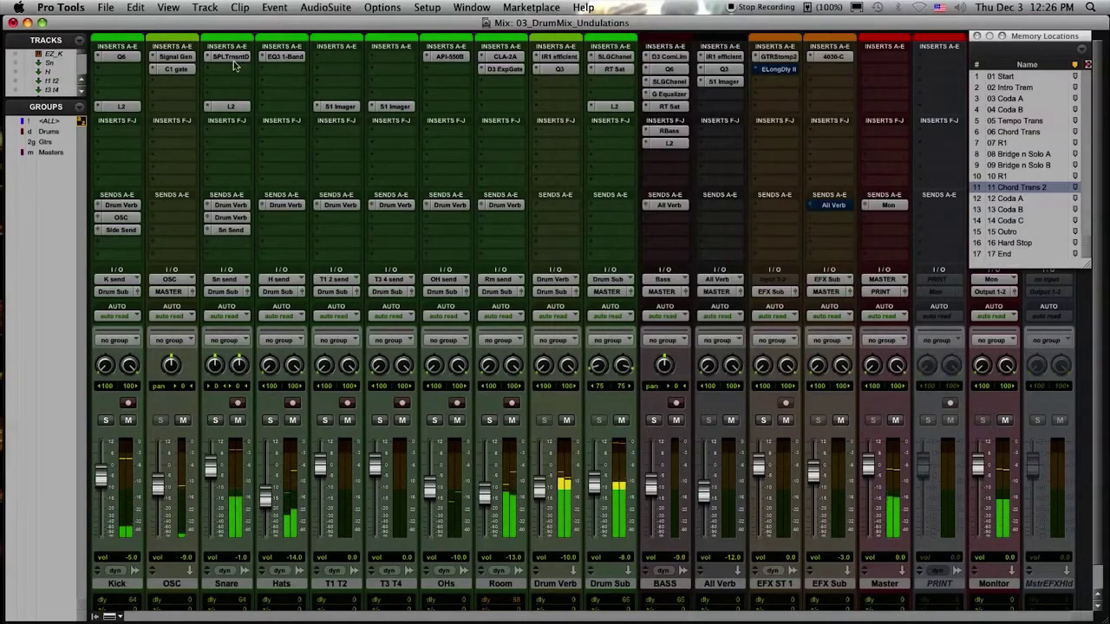
pyautogui.click(228, 204)
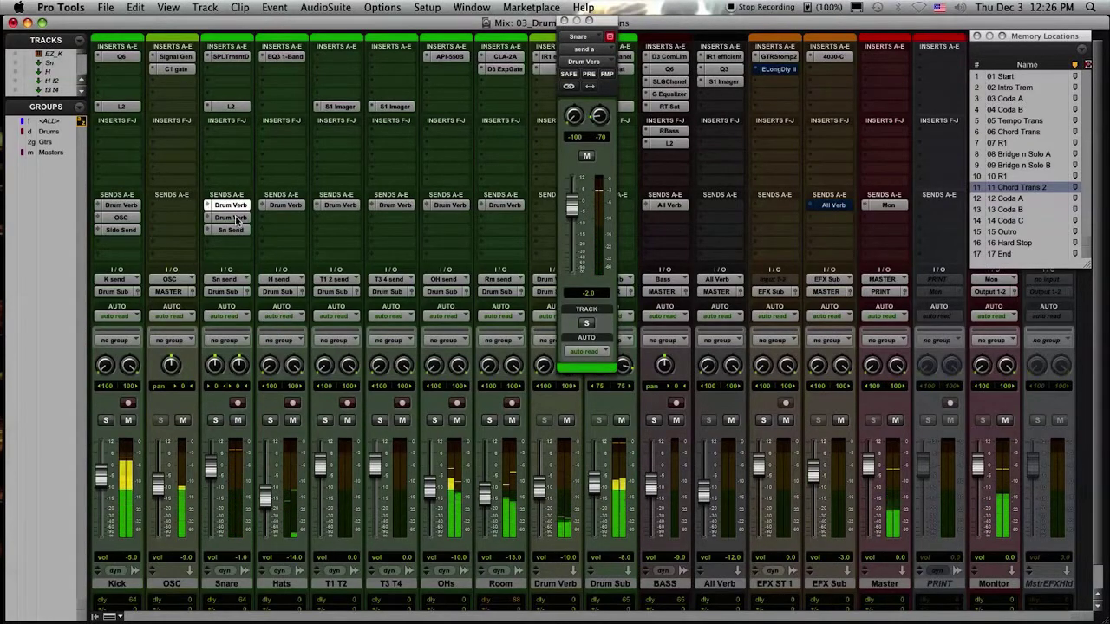
pyautogui.click(236, 218)
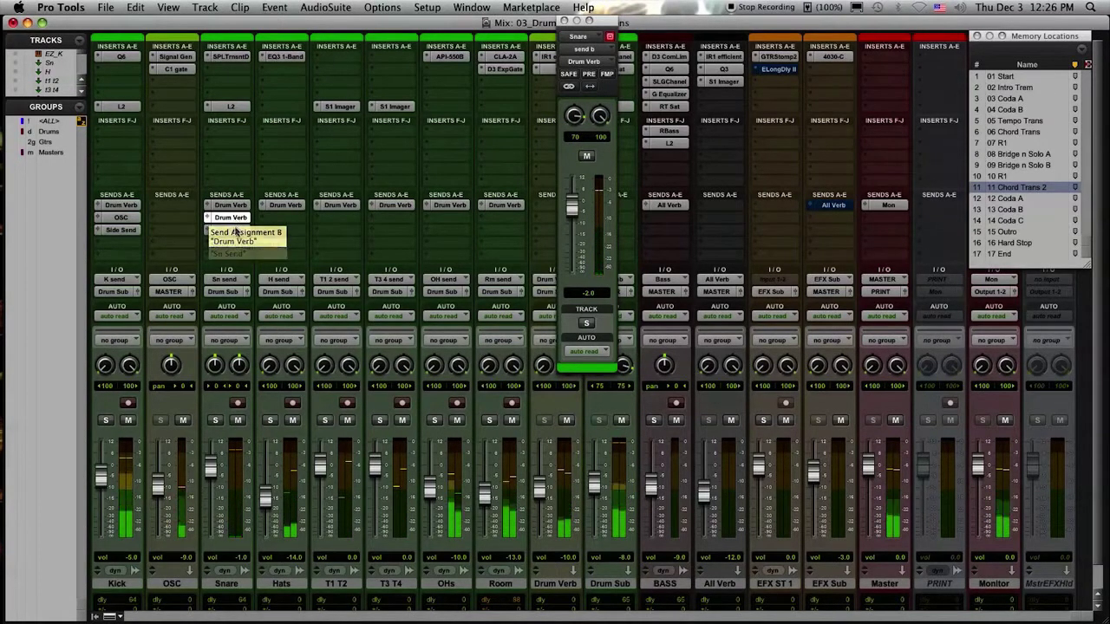
# Inspect the Snare track's Sn Send and the Room track's Dyn3 Expander/Gate keyed from it.
pyautogui.click(235, 230)
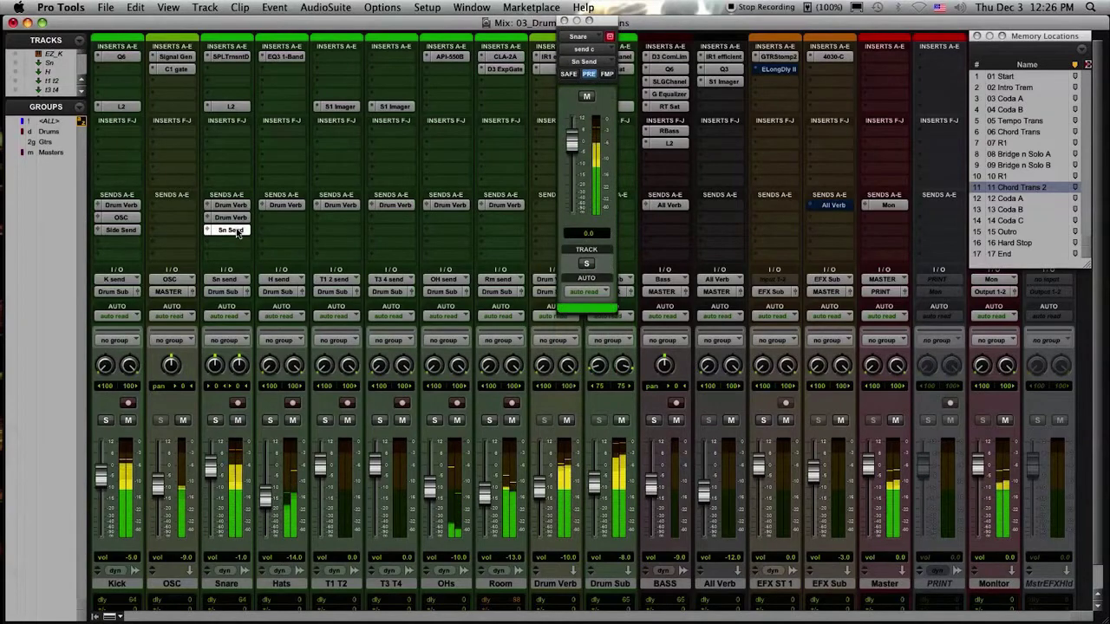
pyautogui.click(515, 73)
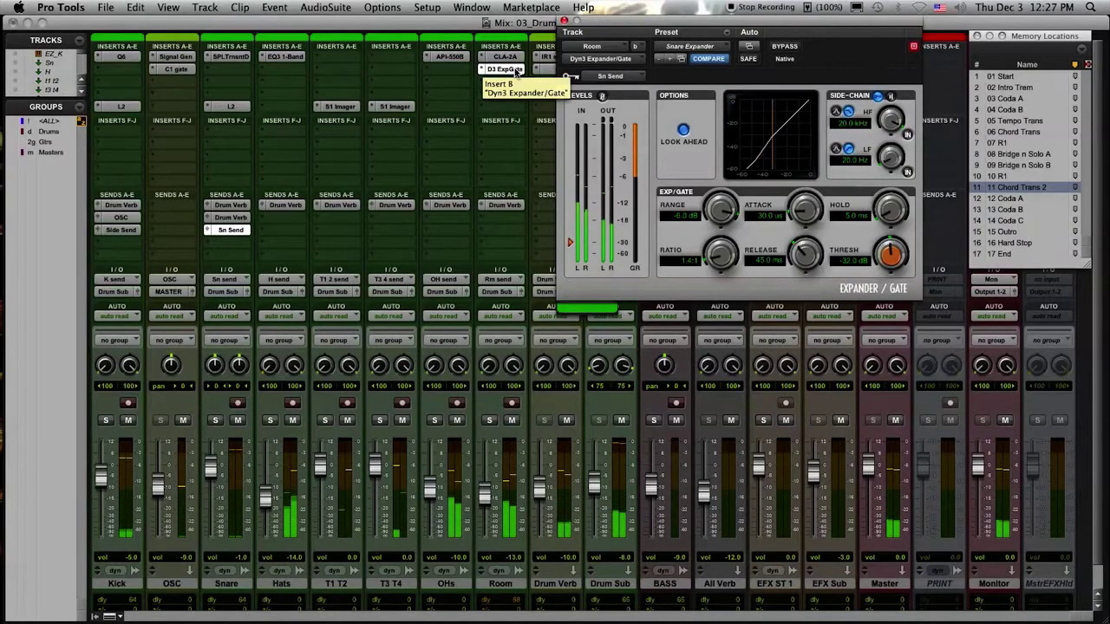
pyautogui.click(565, 21)
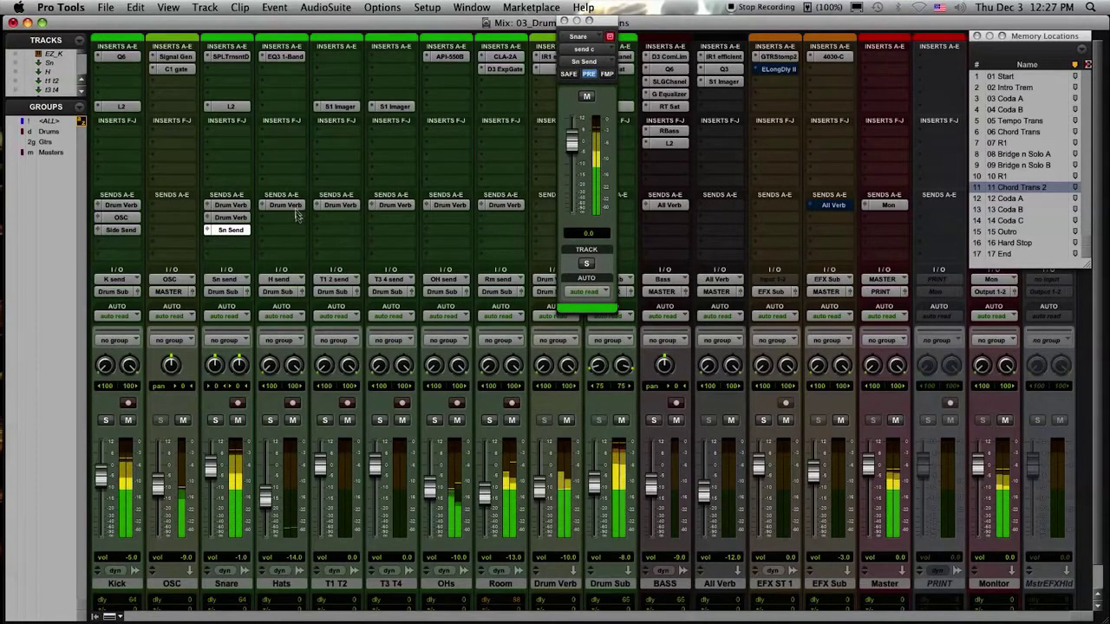
# Inspect the Hats track's EQ3 1-Band low-pass filter and its Drum Verb send, closing each window.
pyautogui.click(273, 59)
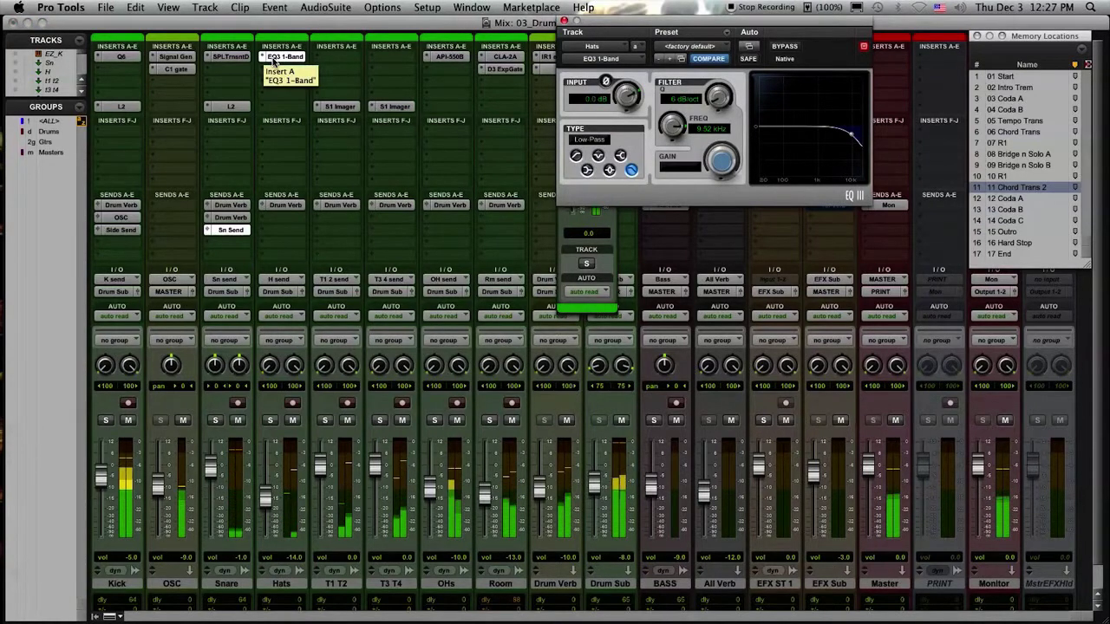
pyautogui.click(273, 59)
pyautogui.click(293, 204)
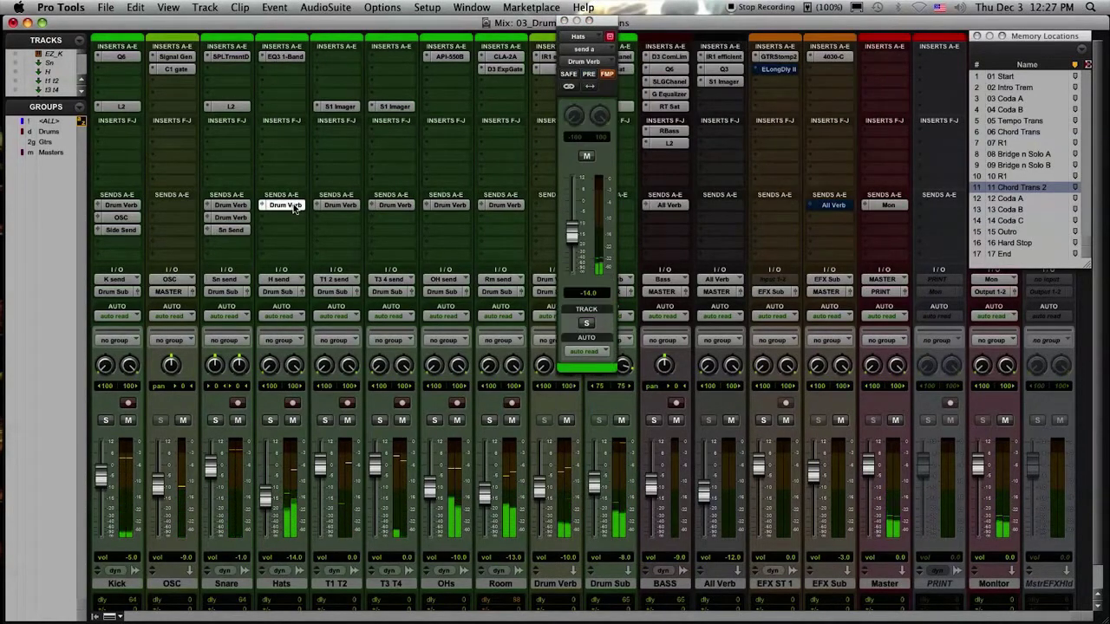
pyautogui.click(293, 204)
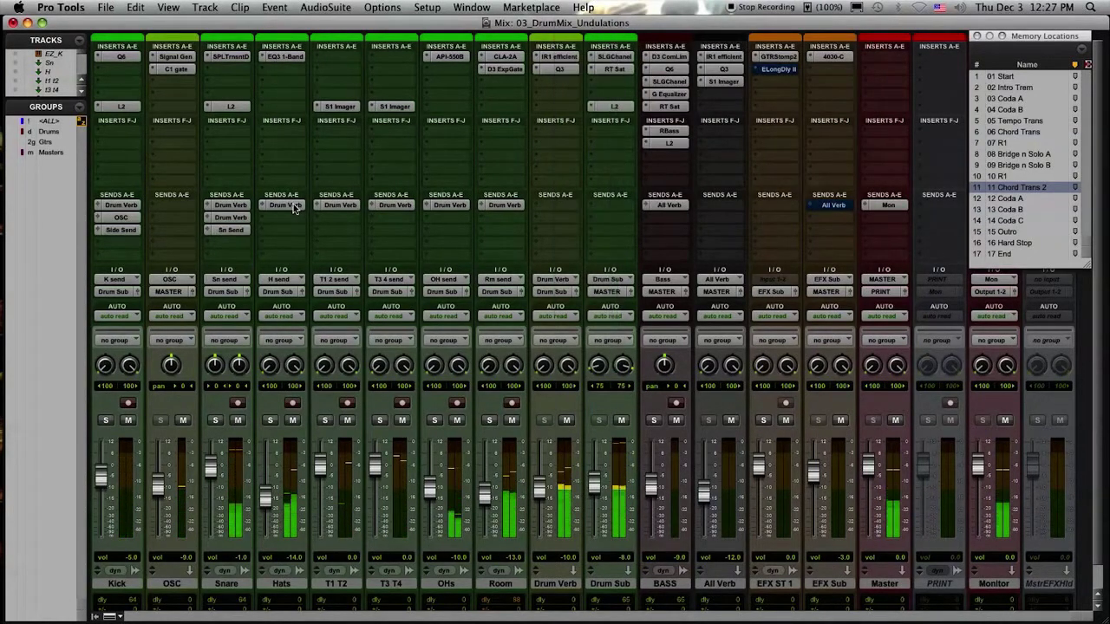
# Inspect the S1 Imager on the T1 T2 track and the Drum Verb sends of T1 T2 and T3 T4.
pyautogui.click(340, 106)
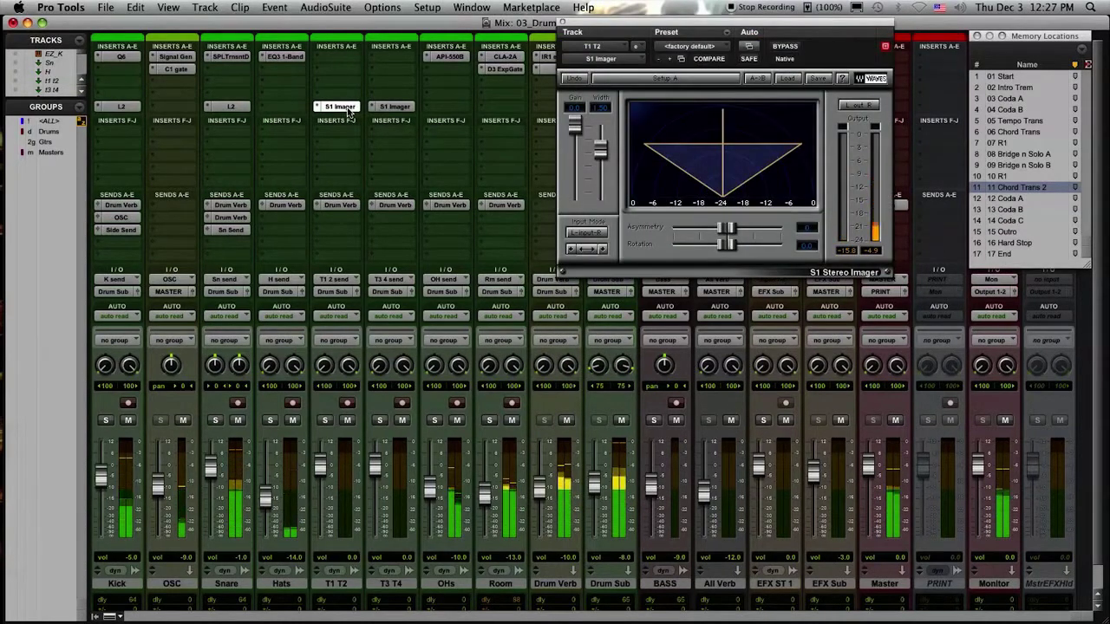
pyautogui.click(375, 107)
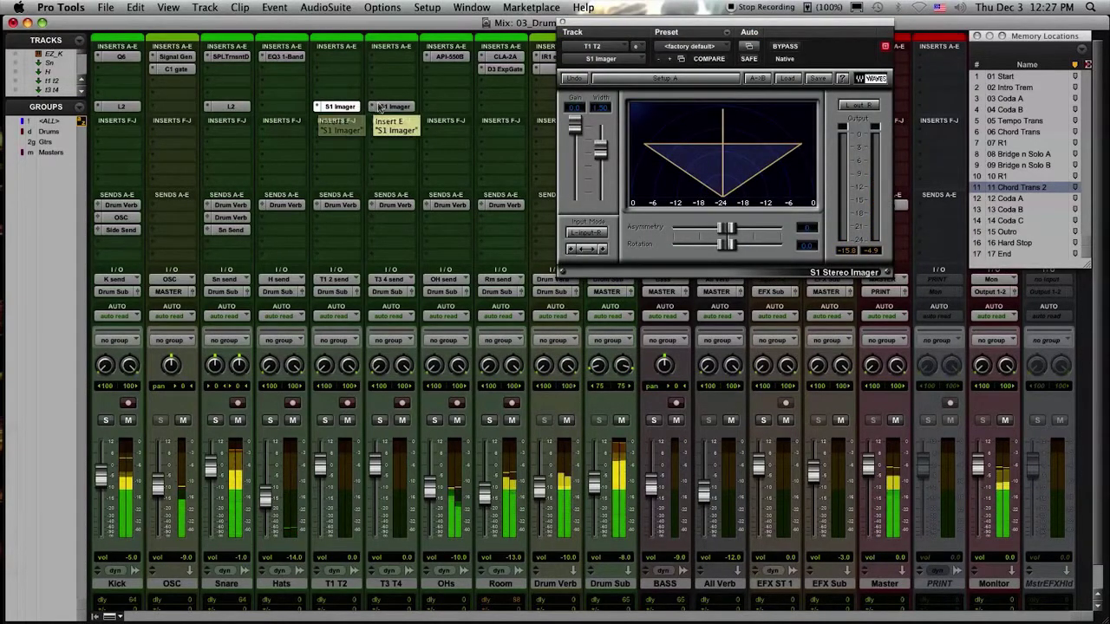
pyautogui.click(352, 108)
pyautogui.click(351, 108)
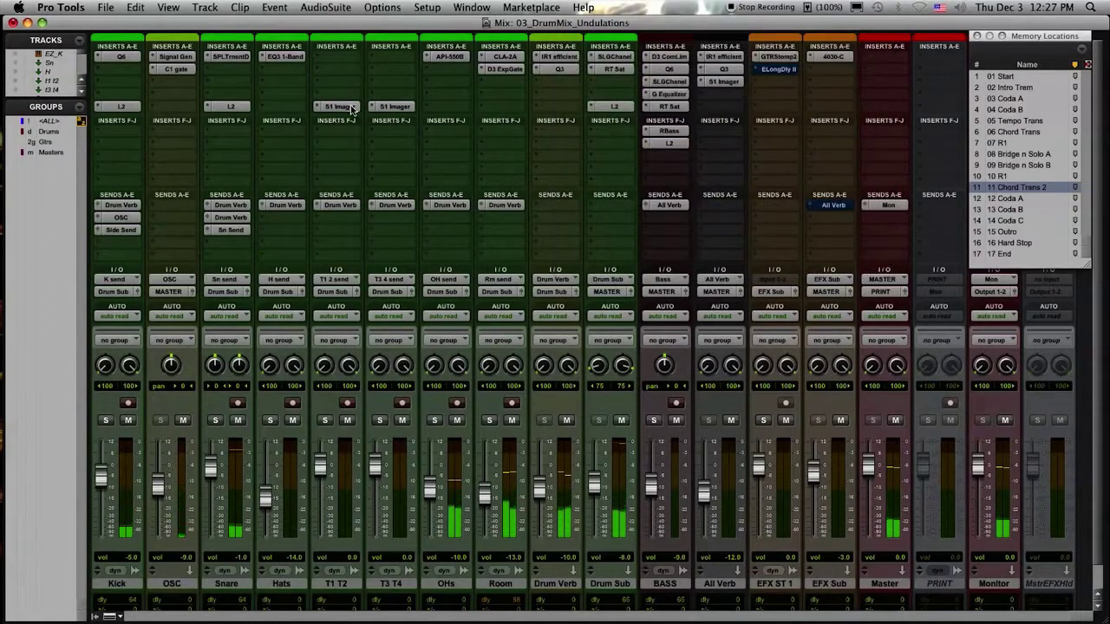
pyautogui.click(340, 205)
pyautogui.click(339, 206)
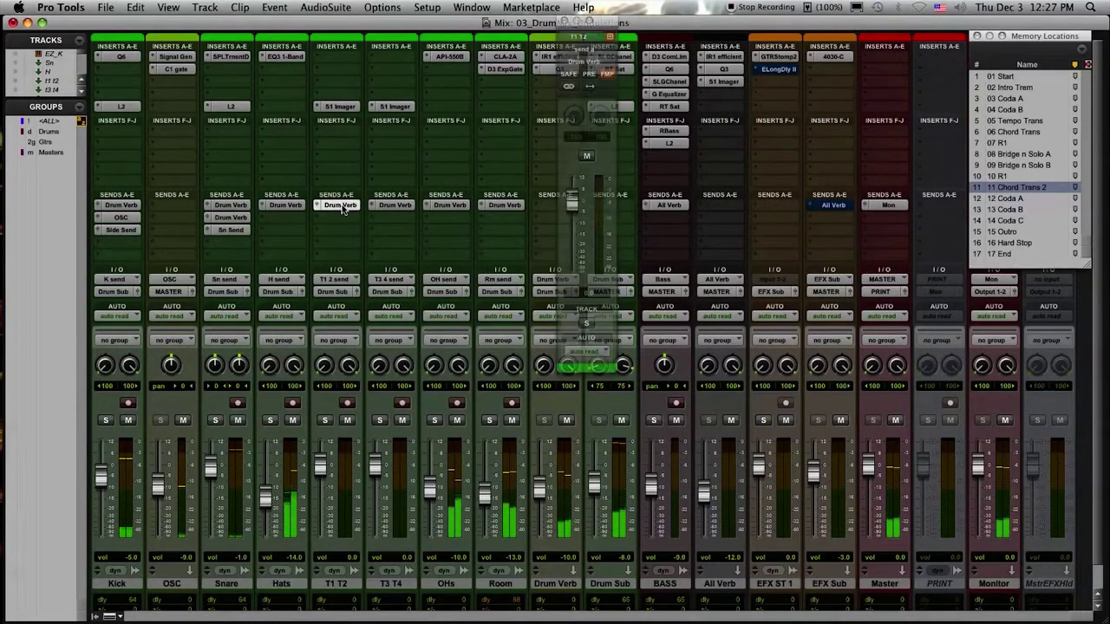
pyautogui.click(394, 206)
pyautogui.click(403, 205)
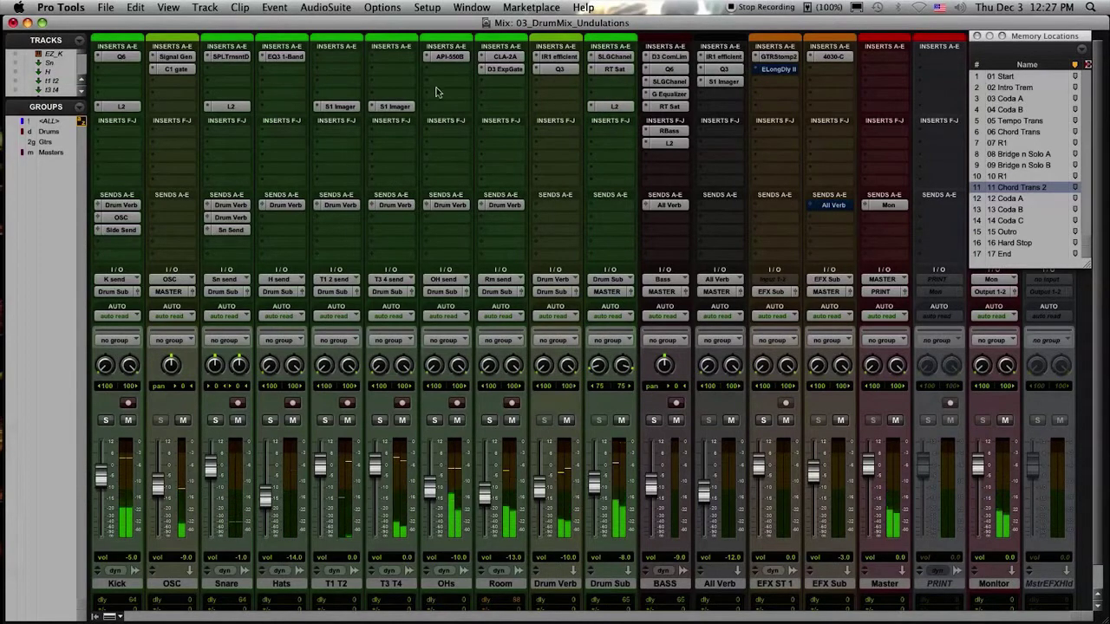
# Inspect the OHs track's API-550B equalizer and its Drum Verb send, closing each window.
pyautogui.click(449, 57)
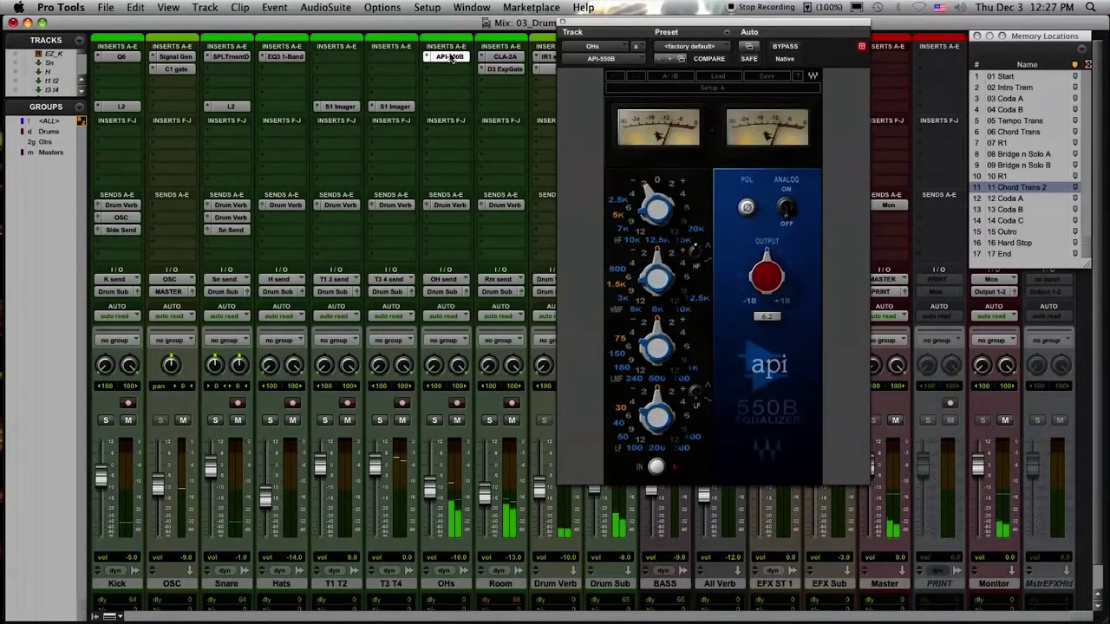
pyautogui.click(449, 57)
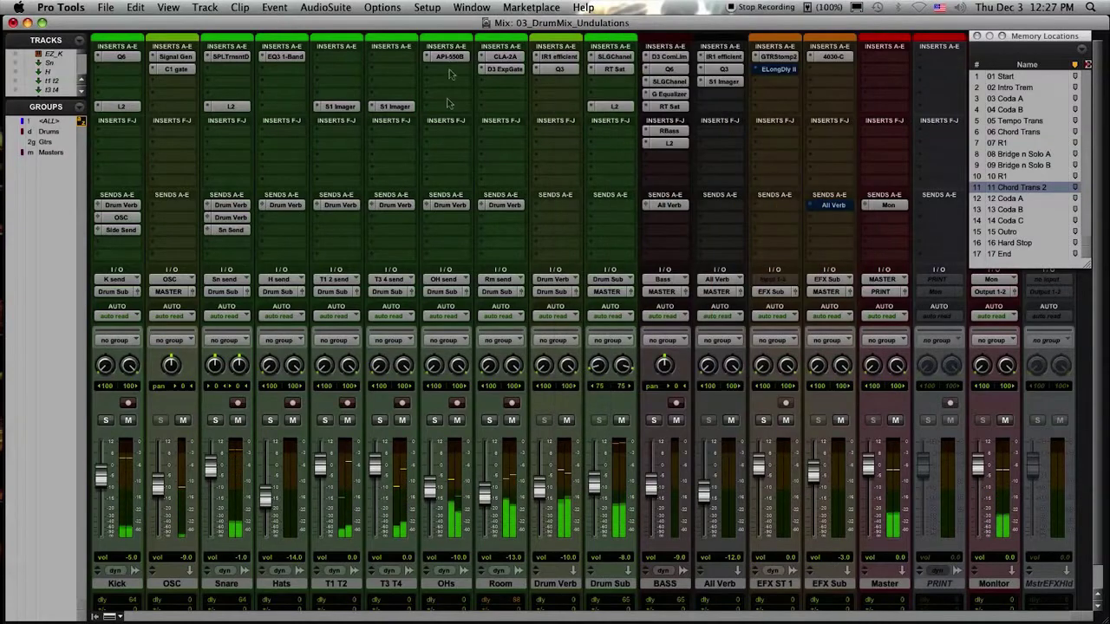
pyautogui.click(449, 202)
pyautogui.click(449, 203)
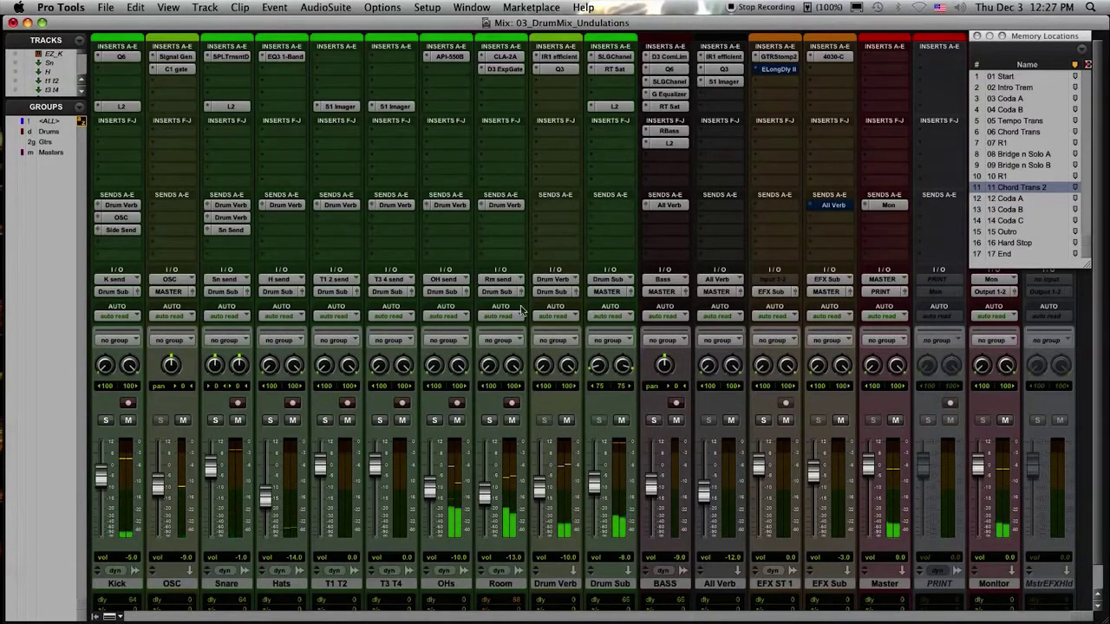
# Inspect the Room track's CLA-2A compressor and its Drum Verb send, closing both windows.
pyautogui.click(506, 58)
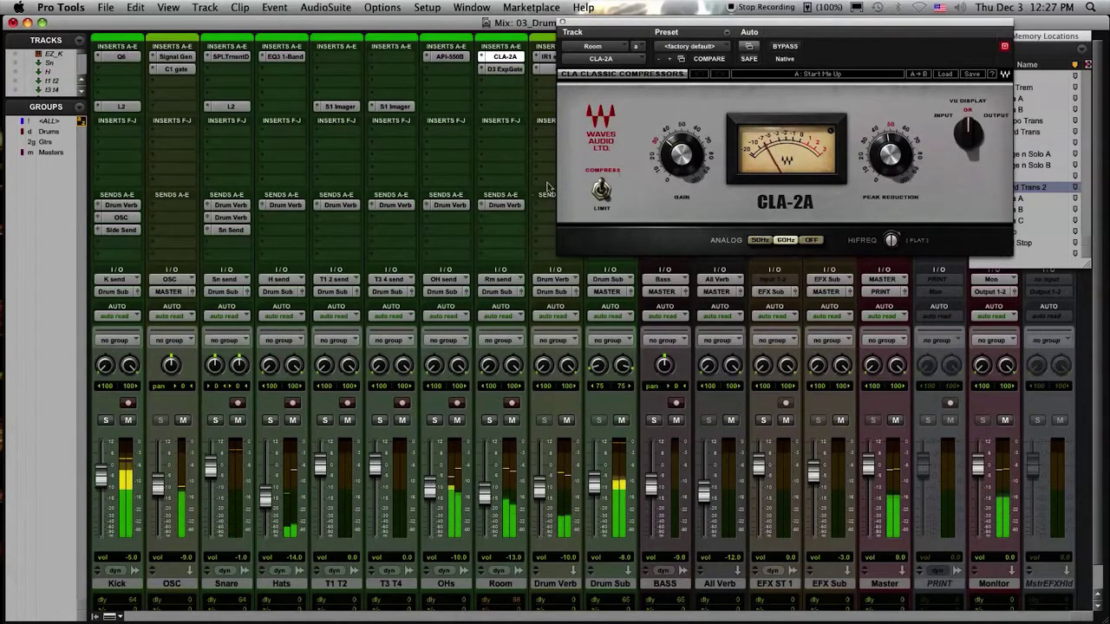
pyautogui.click(503, 206)
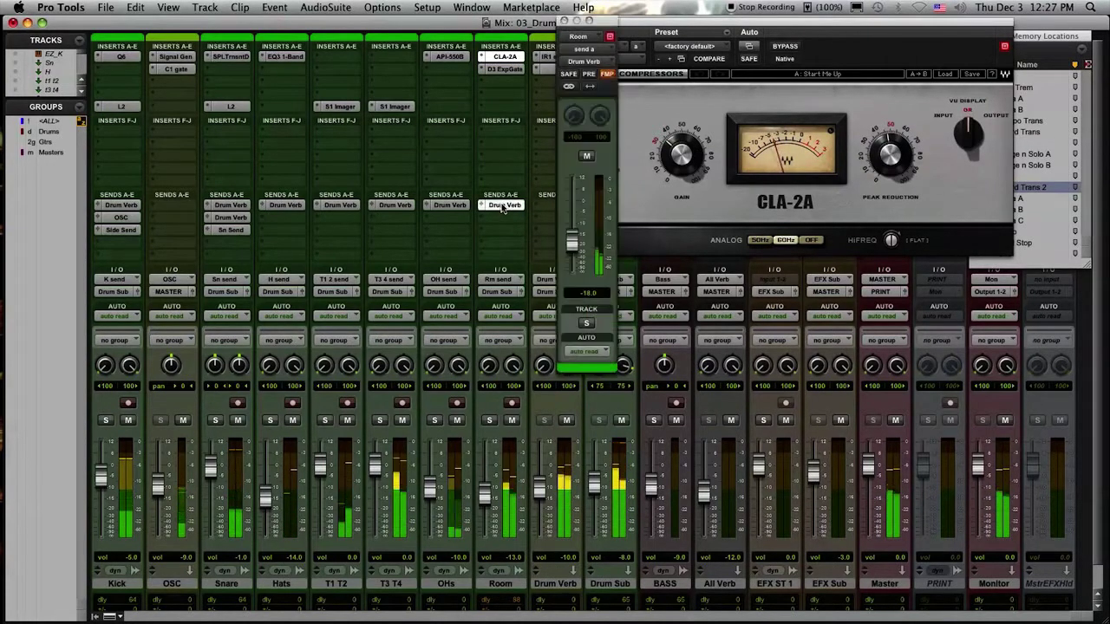
pyautogui.click(501, 205)
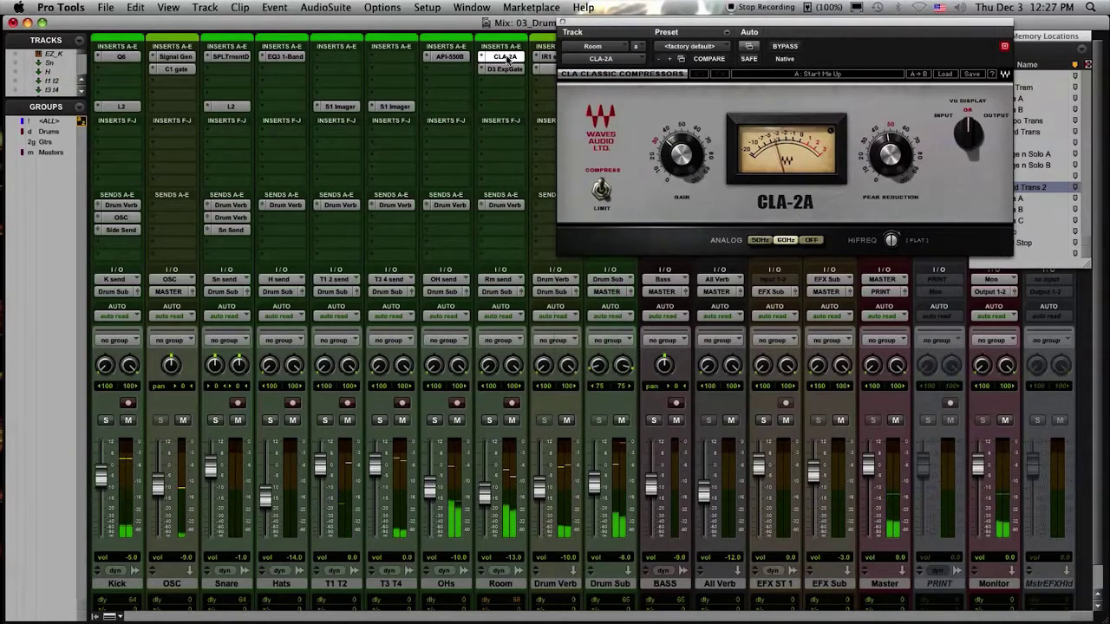
pyautogui.click(506, 57)
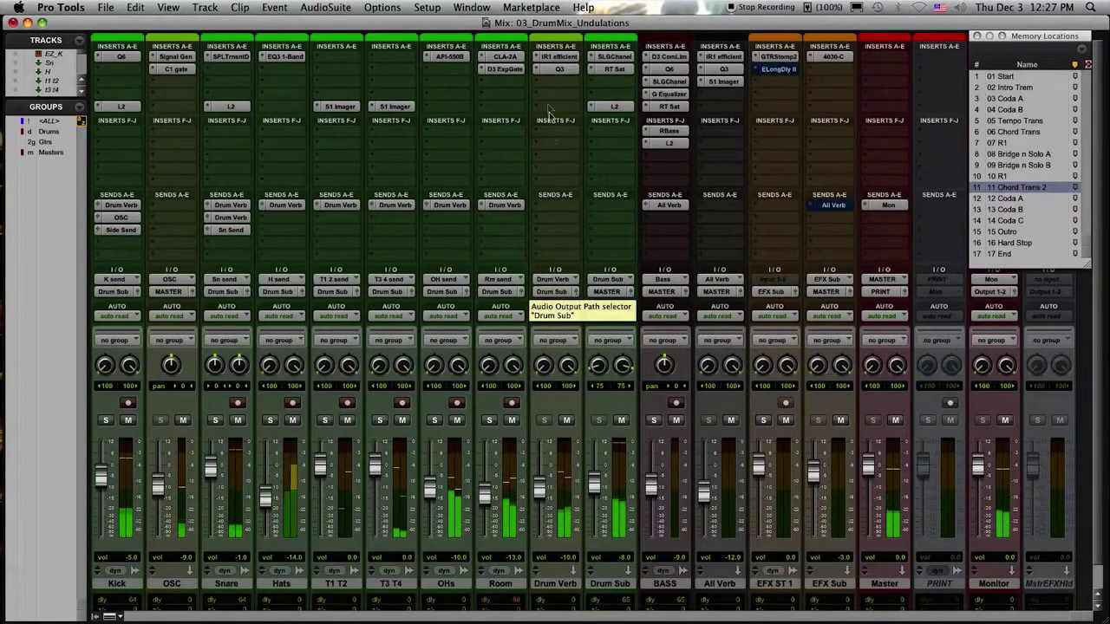
# Inspect the Drum Verb track's IR1 efficient reverb and Q3 equalizer, closing the plug-in window.
pyautogui.click(555, 57)
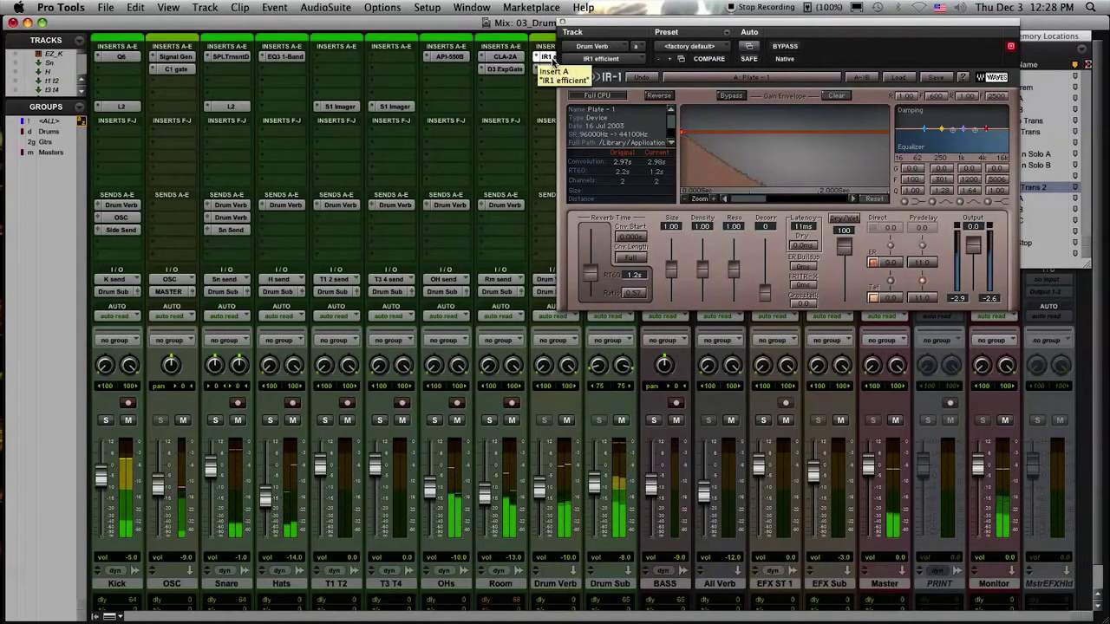
pyautogui.click(546, 69)
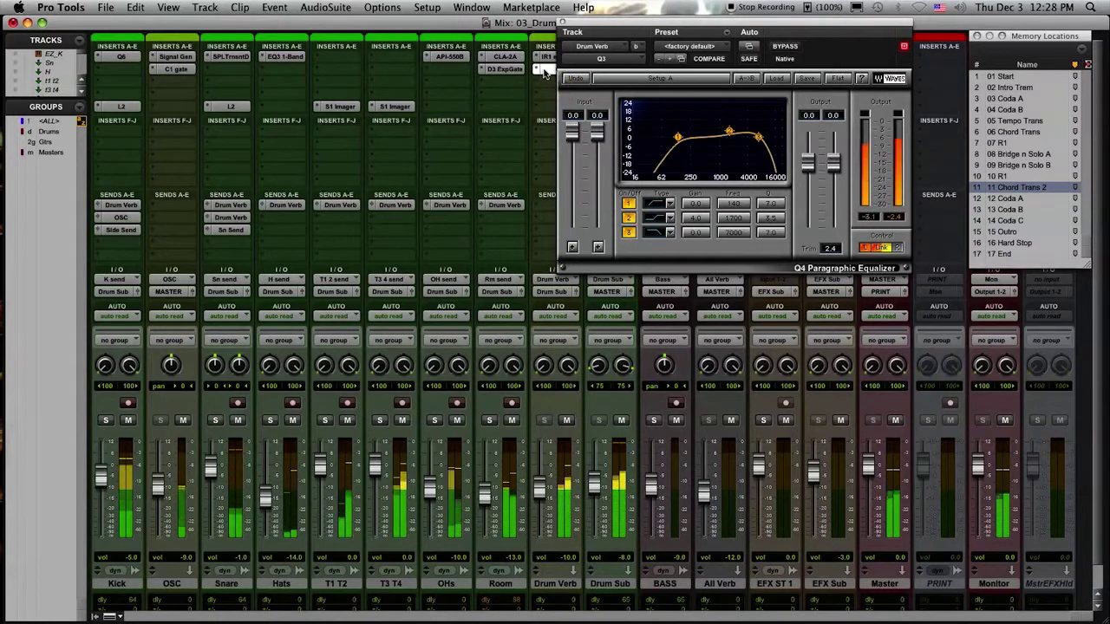
pyautogui.click(546, 69)
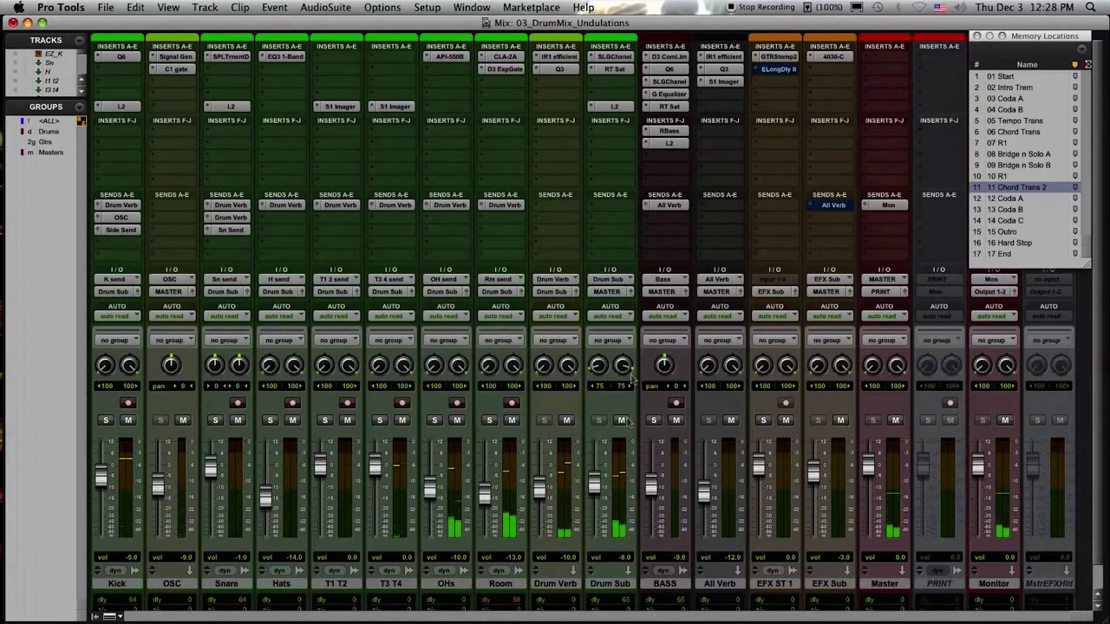
# Inspect the Drum Sub track's SSL G-Channel and Reel Tape Saturation inserts, keeping the plug-in windows clear of the track's strip.
pyautogui.click(611, 56)
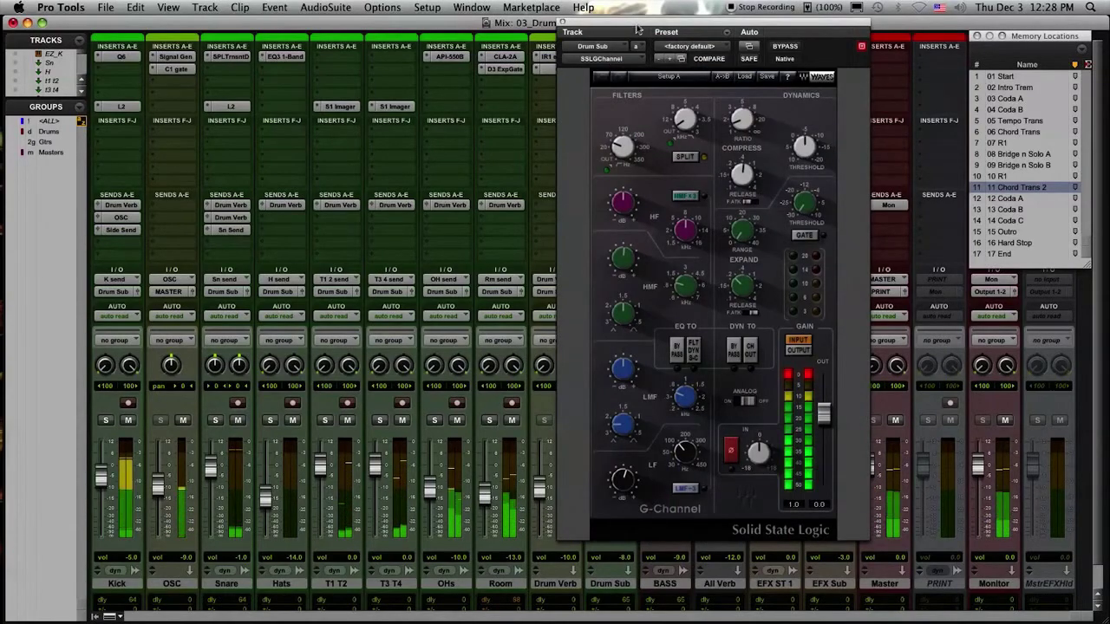
pyautogui.moveTo(635, 33); pyautogui.dragTo(301, 30)
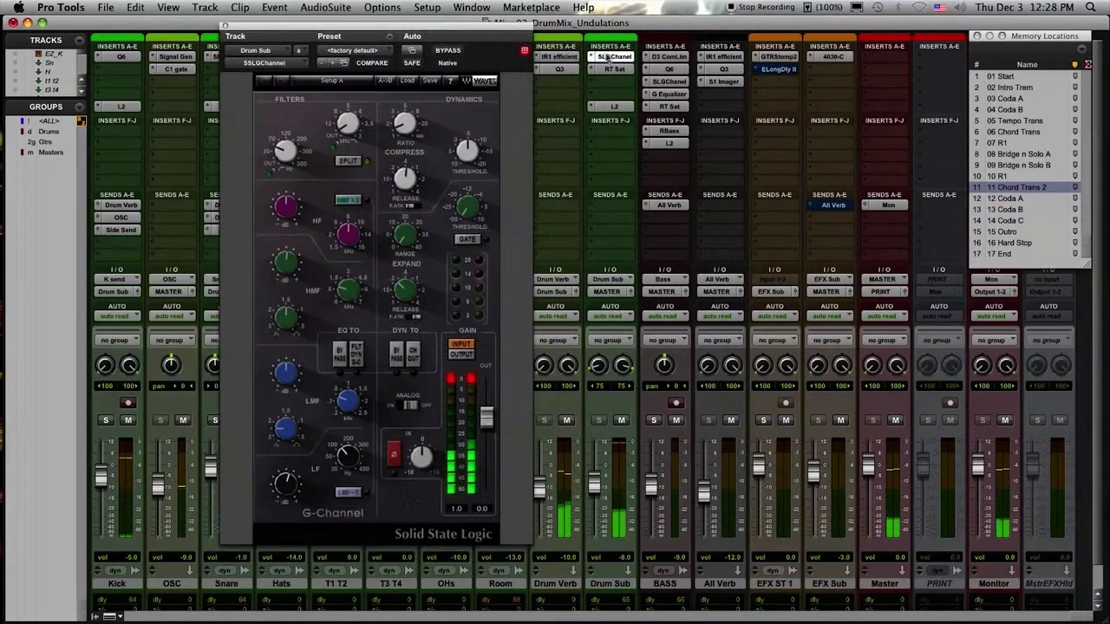
pyautogui.click(608, 56)
pyautogui.click(611, 69)
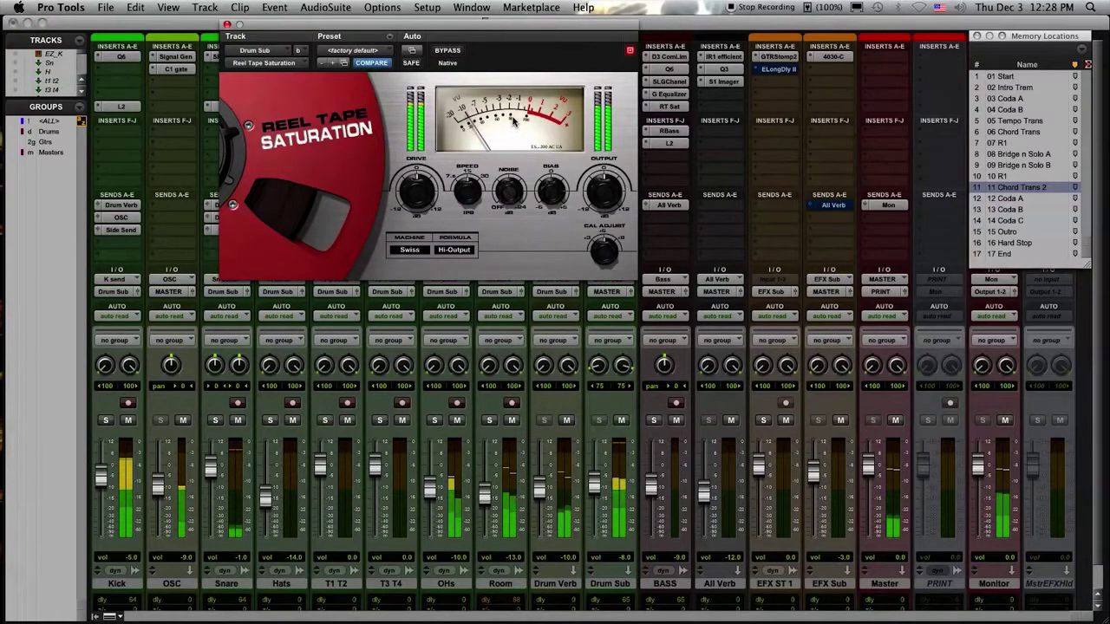
pyautogui.click(227, 25)
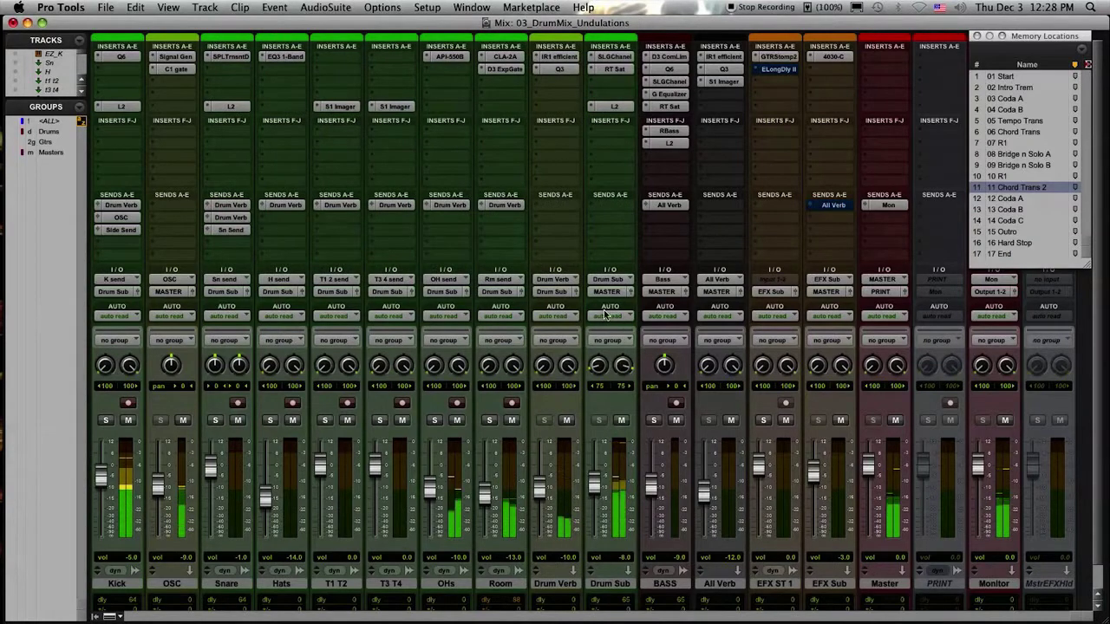